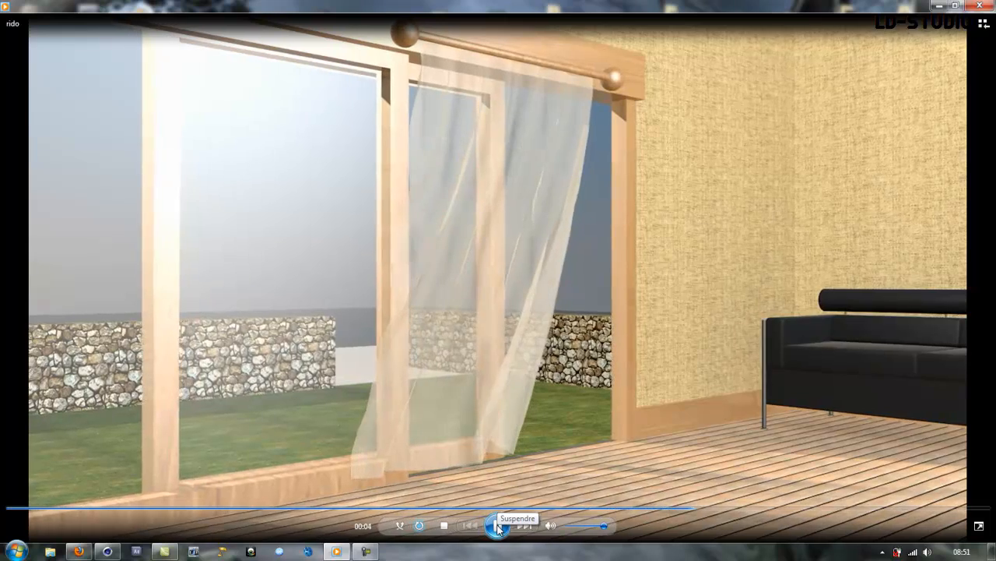
Pause the curtain animation playing in the media player and switch to the empty CINEMA 4D project.
{"action": "left_click", "coordinate": [498, 526]}
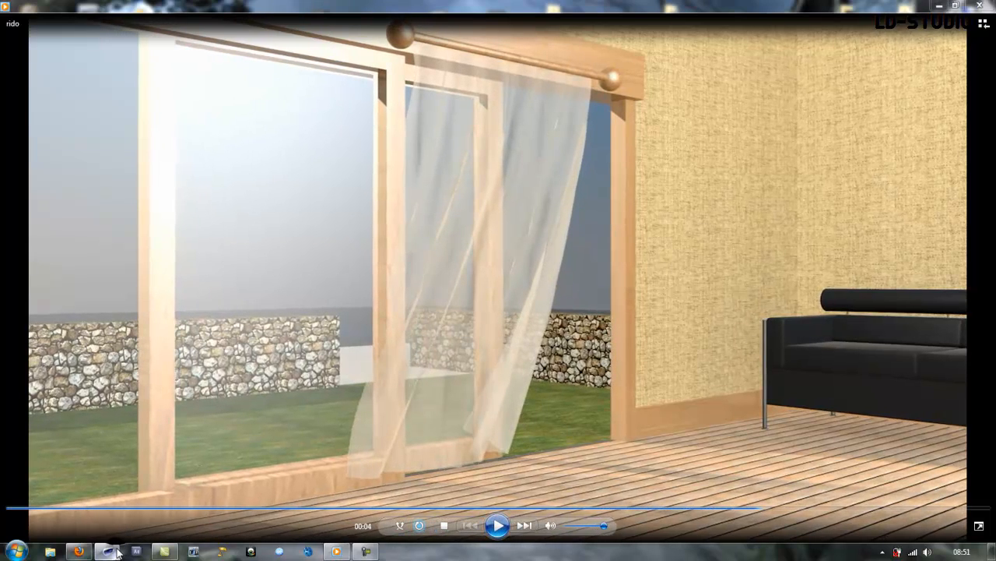
{"action": "left_click", "coordinate": [117, 552]}
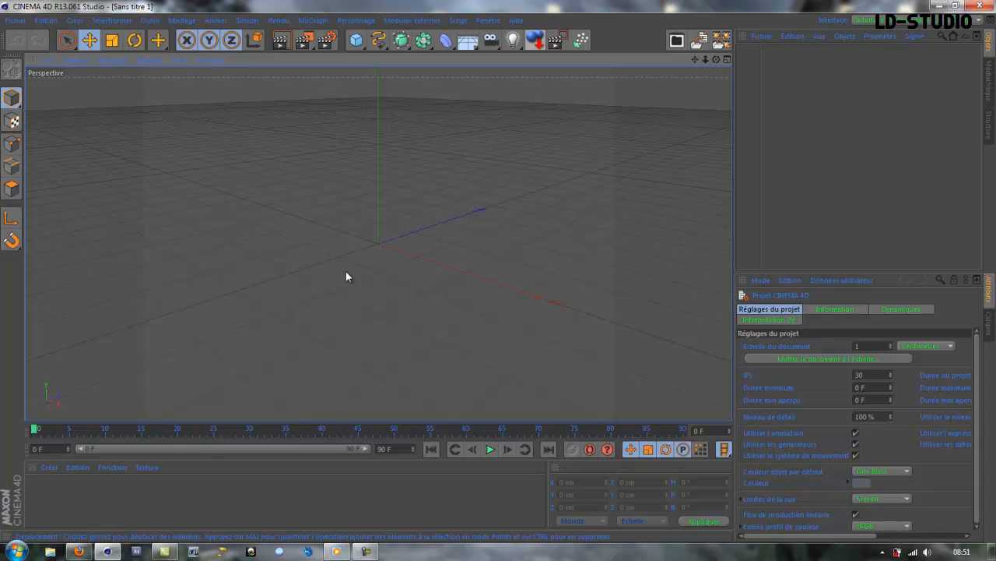
Set the render output to the HDV/HDTV 720 25 film/video preset and close the render settings.
{"action": "left_click_drag", "start_coordinate": [347, 276], "coordinate": [476, 286], "text": "alt"}
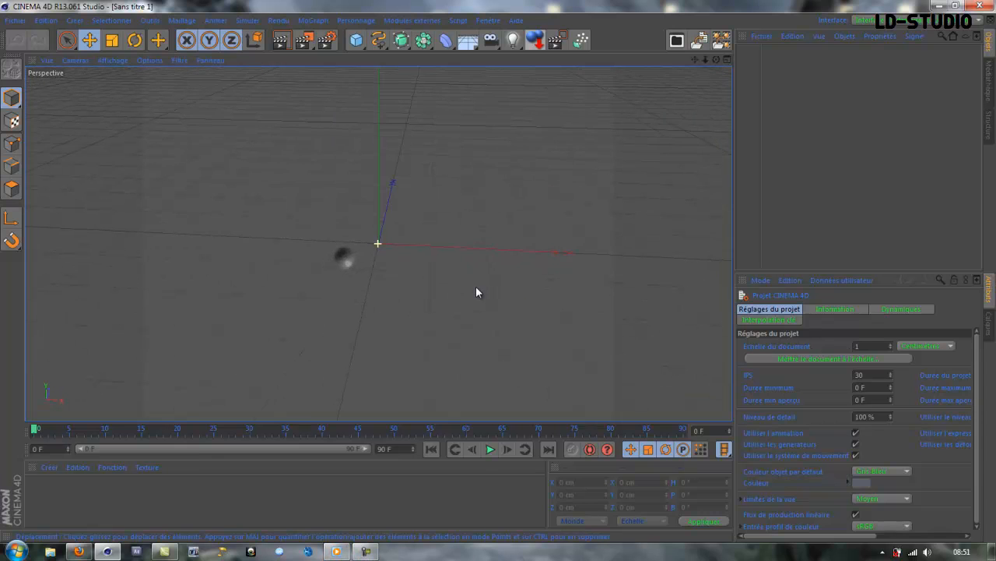
{"action": "left_click", "coordinate": [326, 42]}
{"action": "left_click", "coordinate": [226, 52]}
{"action": "mouse_move", "coordinate": [242, 91]}
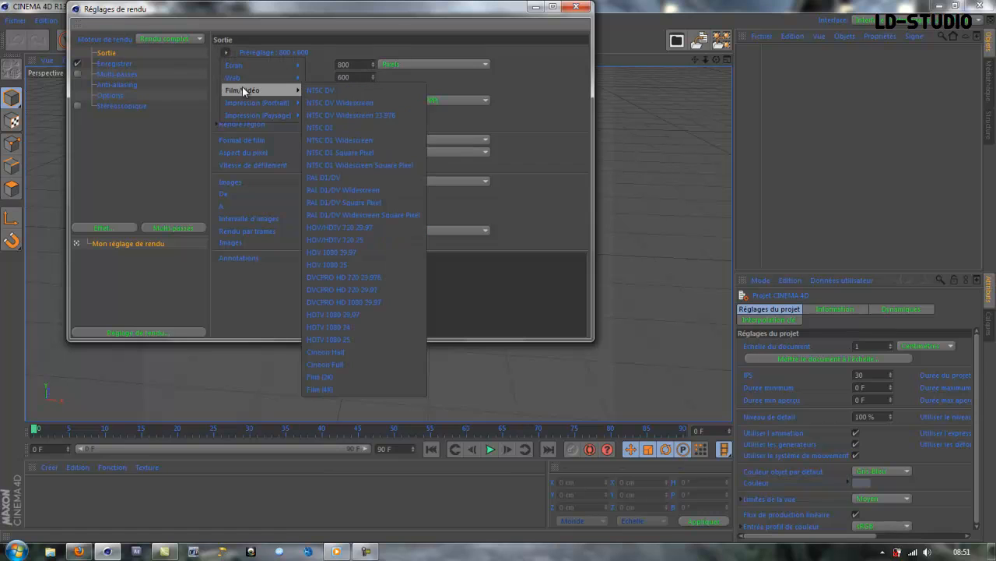
{"action": "left_click", "coordinate": [362, 241]}
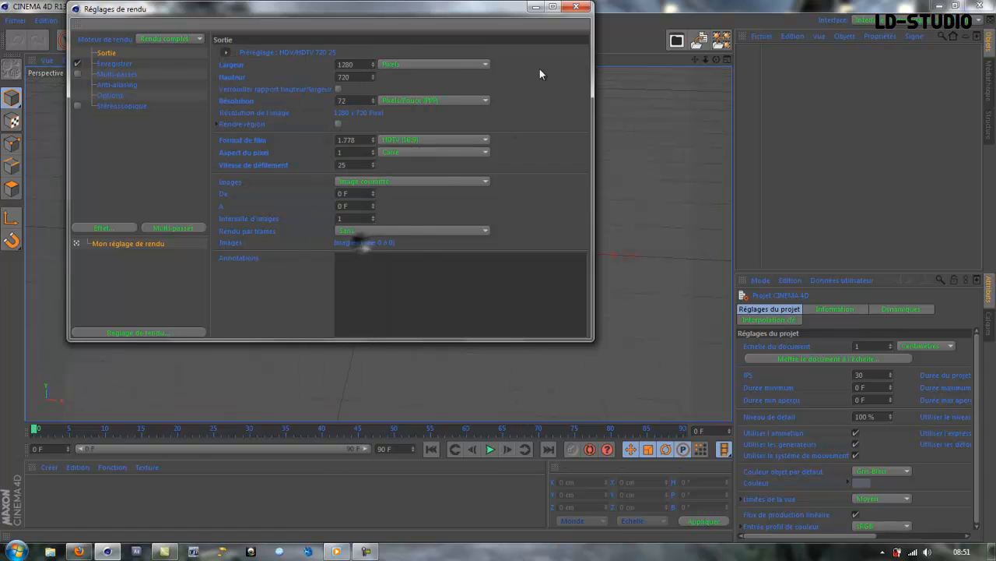
{"action": "left_click", "coordinate": [576, 6]}
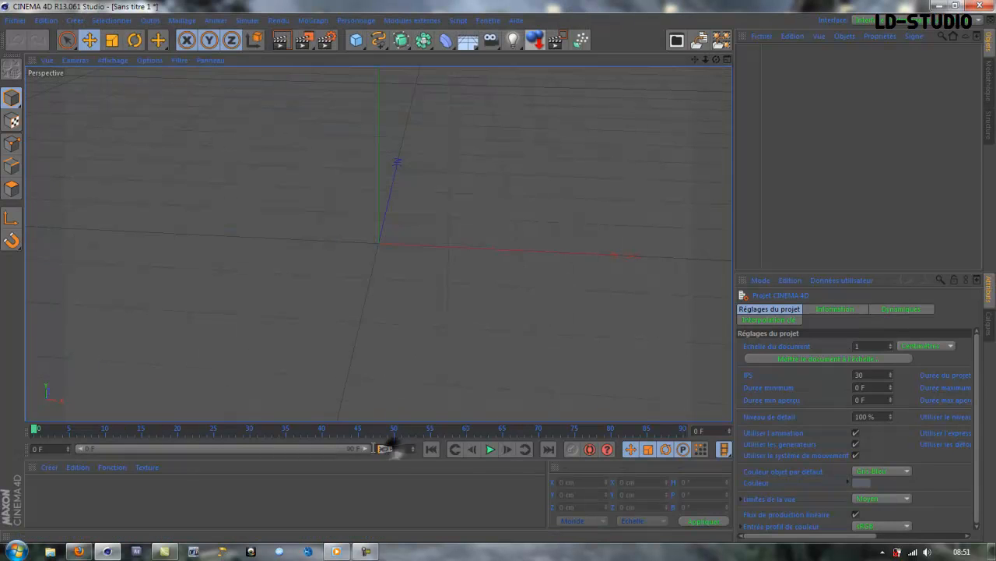
Set the animation's end to frame 300 and extend the timeline's preview range to the full length.
{"action": "type", "text": "300"}
{"action": "key", "text": "Return"}
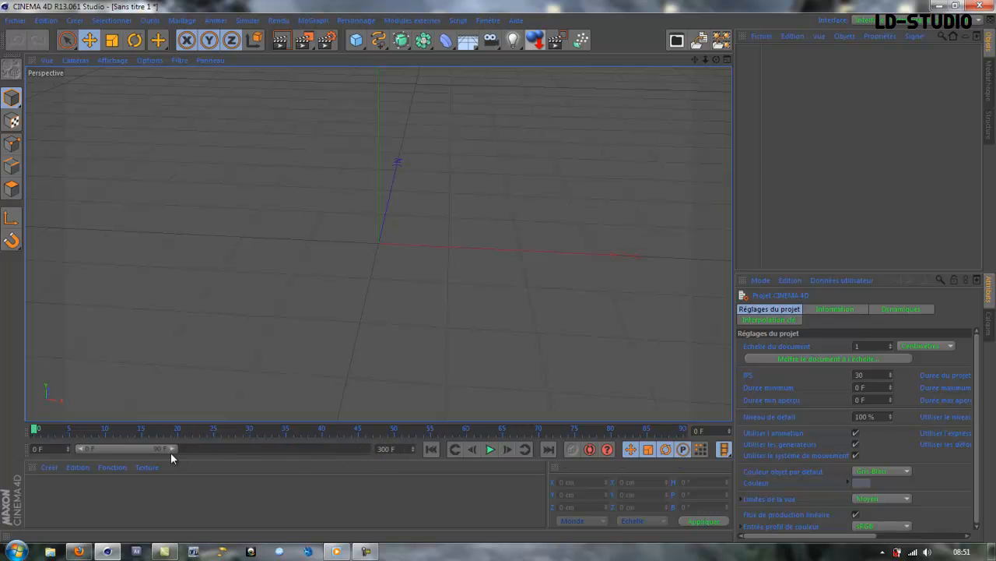
{"action": "left_click_drag", "start_coordinate": [172, 453], "coordinate": [388, 460]}
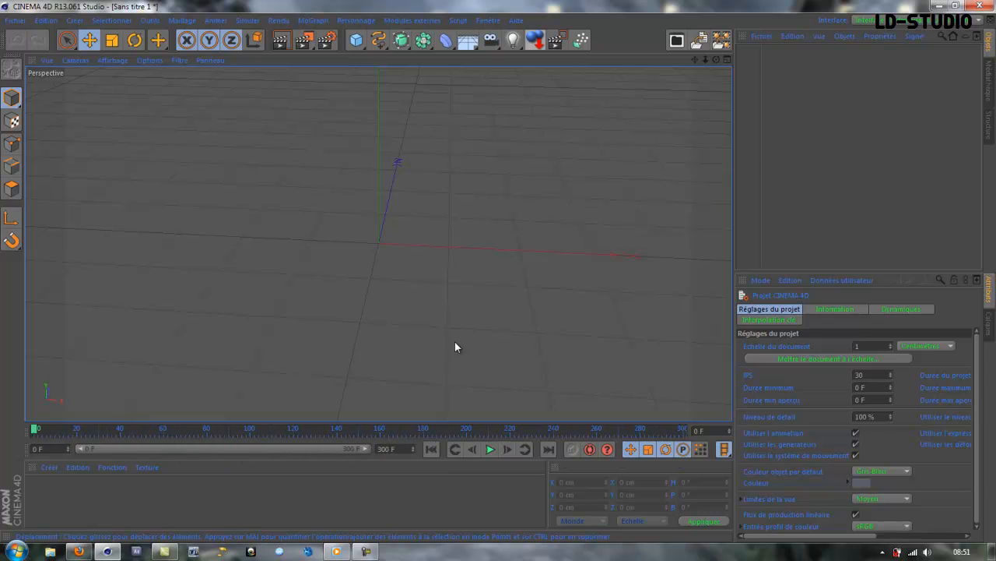
Add a Formula spline to the scene, working in the maximized top view.
{"action": "left_click_drag", "start_coordinate": [455, 347], "coordinate": [467, 305], "text": "alt"}
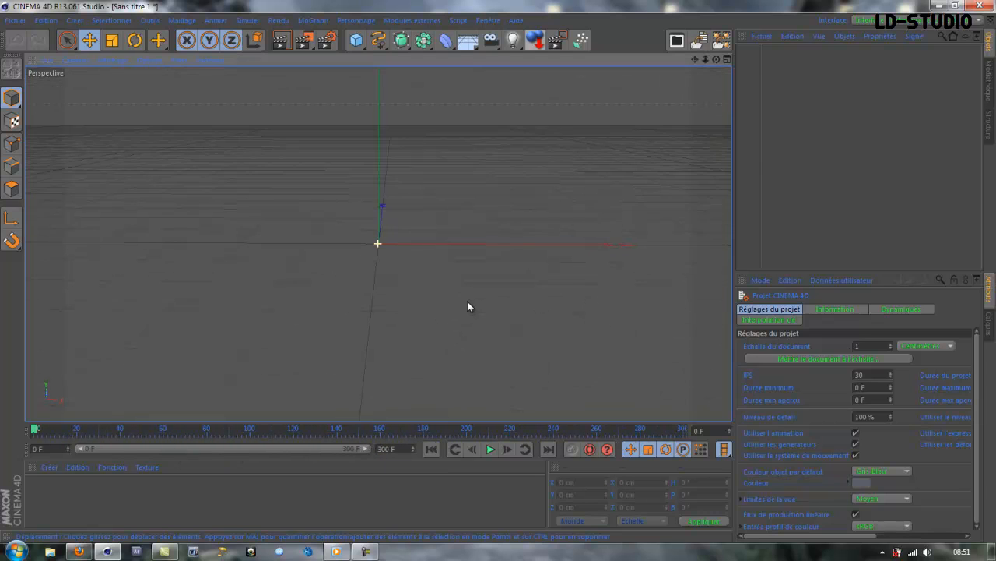
{"action": "middle_click", "coordinate": [431, 232]}
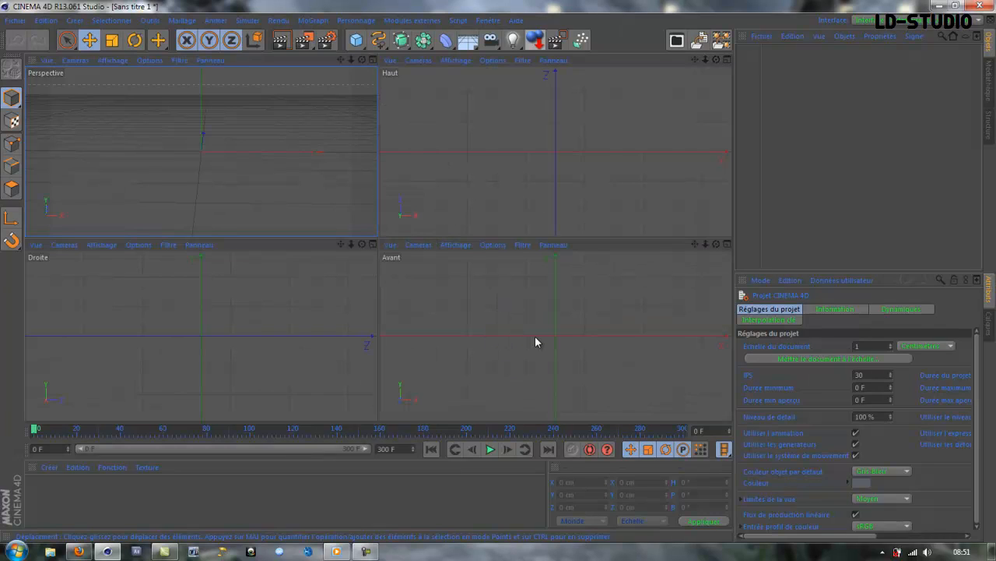
{"action": "middle_click", "coordinate": [533, 178]}
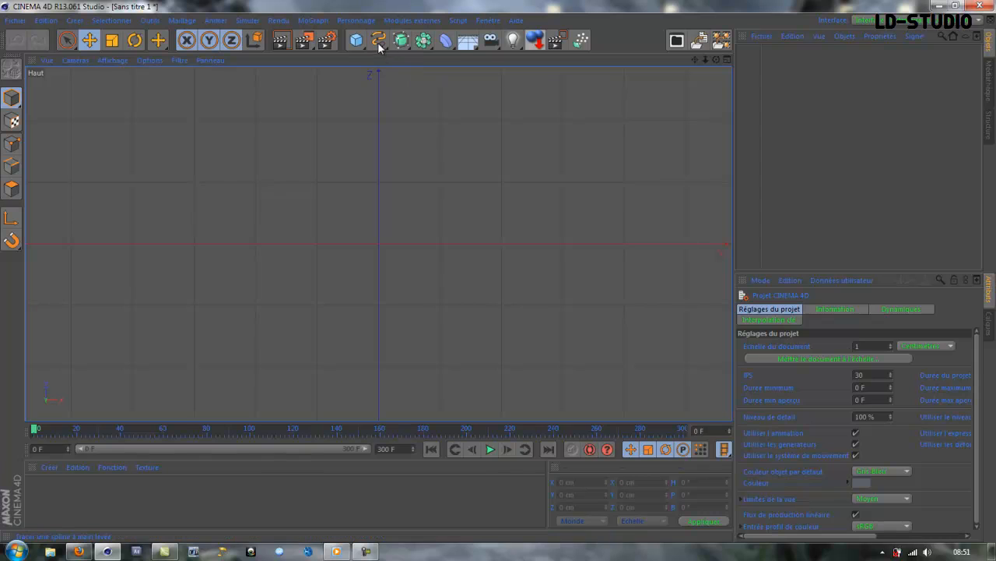
{"action": "left_click_drag", "start_coordinate": [378, 41], "coordinate": [434, 192]}
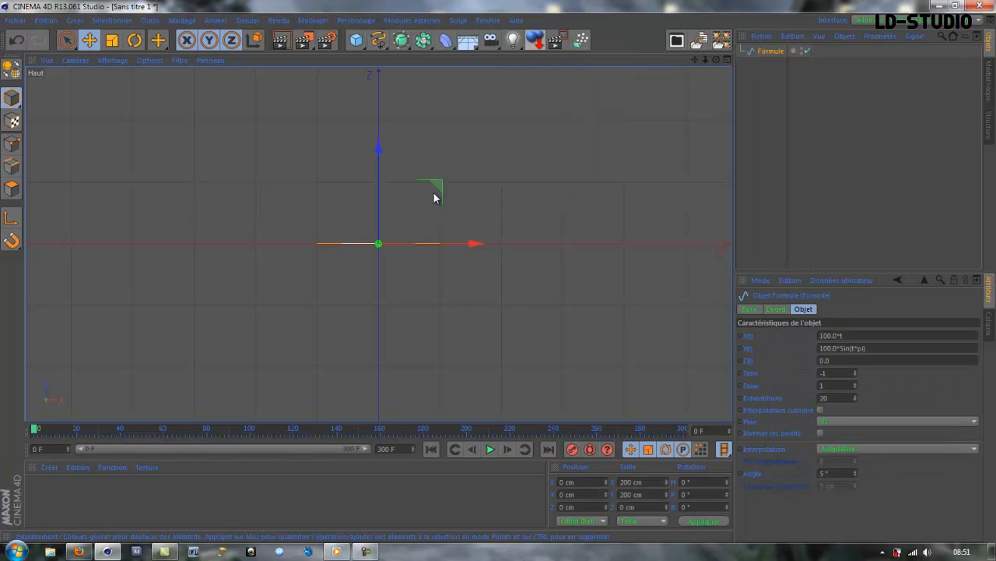
Rotate the Formula spline to a pitch (P) of 90° so its wave lies flat in the top view.
{"action": "key", "text": "r"}
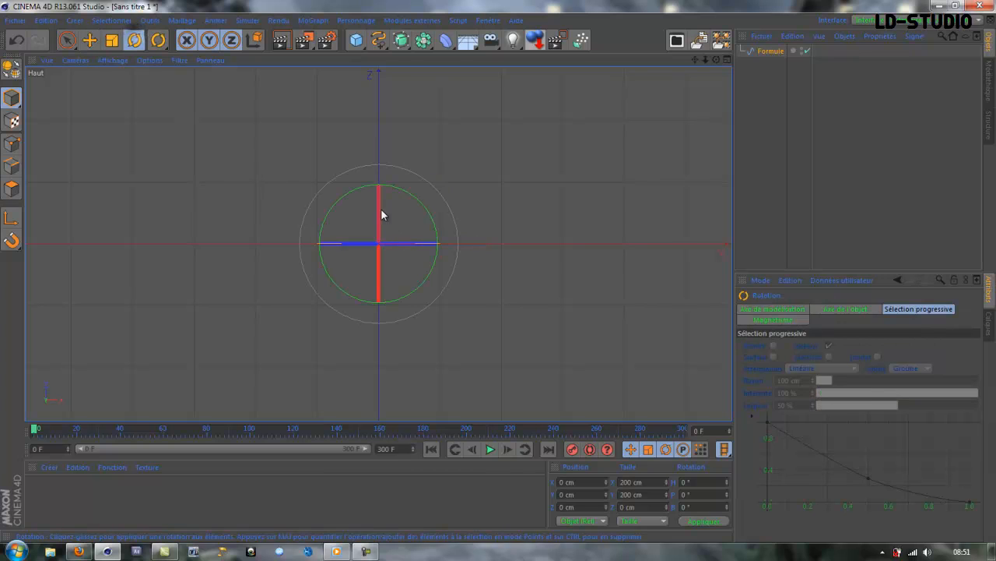
{"action": "left_click_drag", "start_coordinate": [380, 214], "coordinate": [379, 195]}
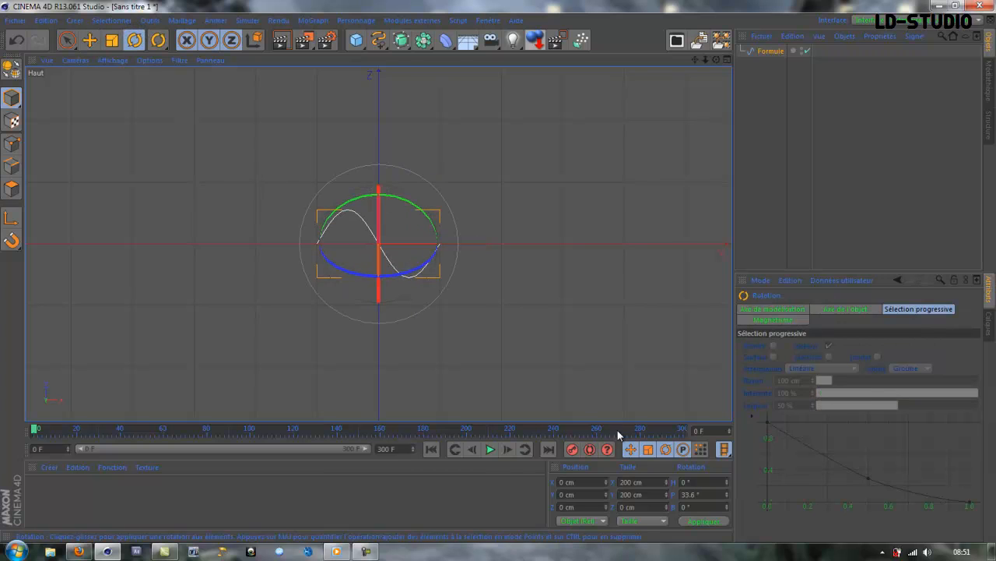
{"action": "double_click", "coordinate": [705, 489]}
{"action": "type", "text": "90"}
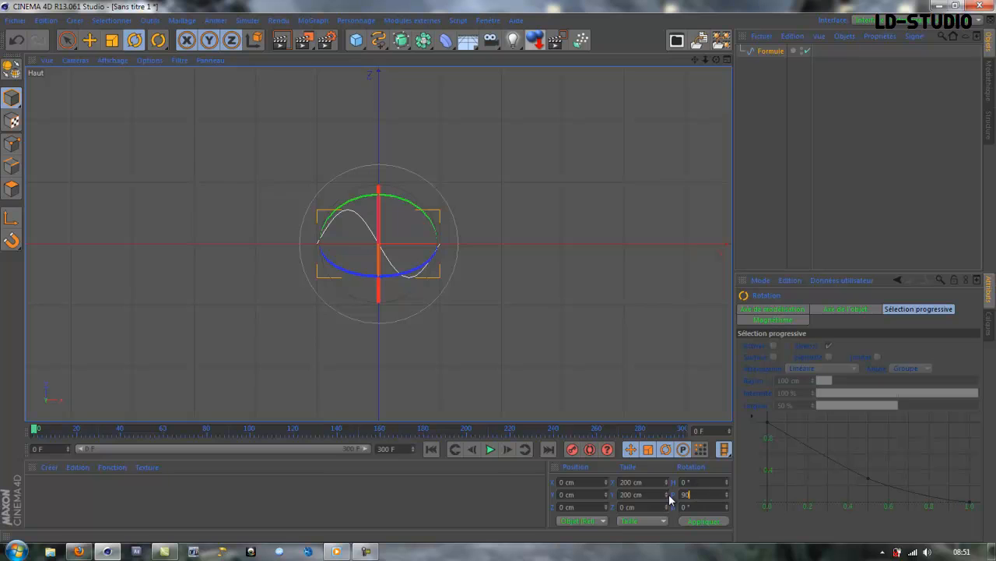
{"action": "key", "text": "Return"}
Set the Formula spline's Tmin to -6 and Tmax to 6.
{"action": "scroll", "coordinate": [542, 299], "scroll_direction": "down", "scroll_amount": 5}
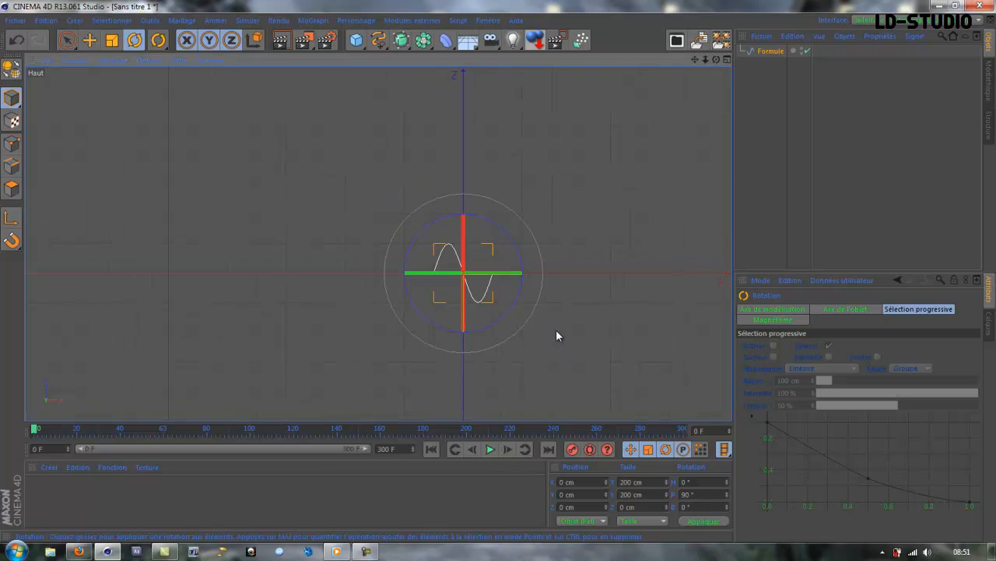
{"action": "middle_click_drag", "start_coordinate": [627, 381], "coordinate": [509, 332], "text": "alt"}
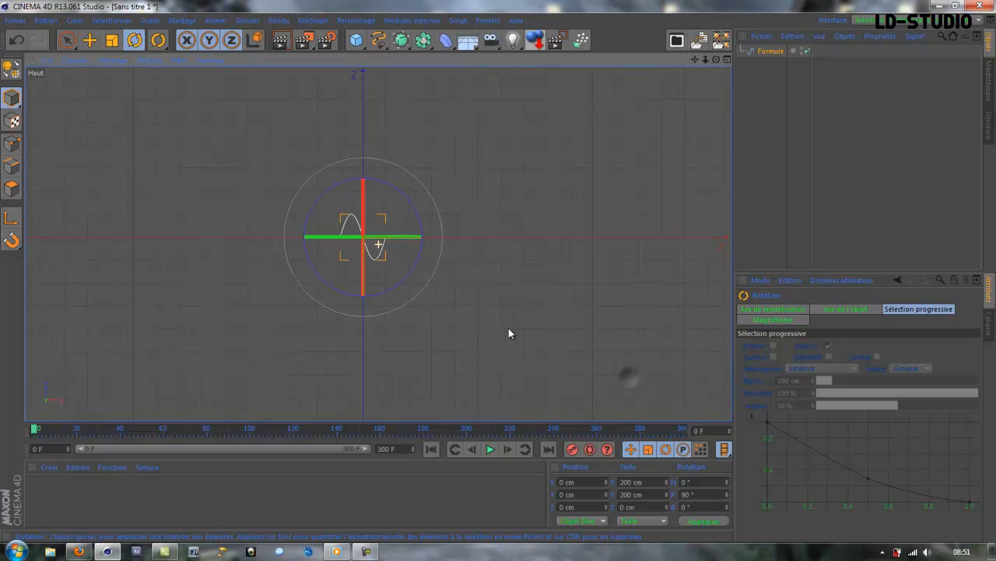
{"action": "left_click", "coordinate": [90, 40]}
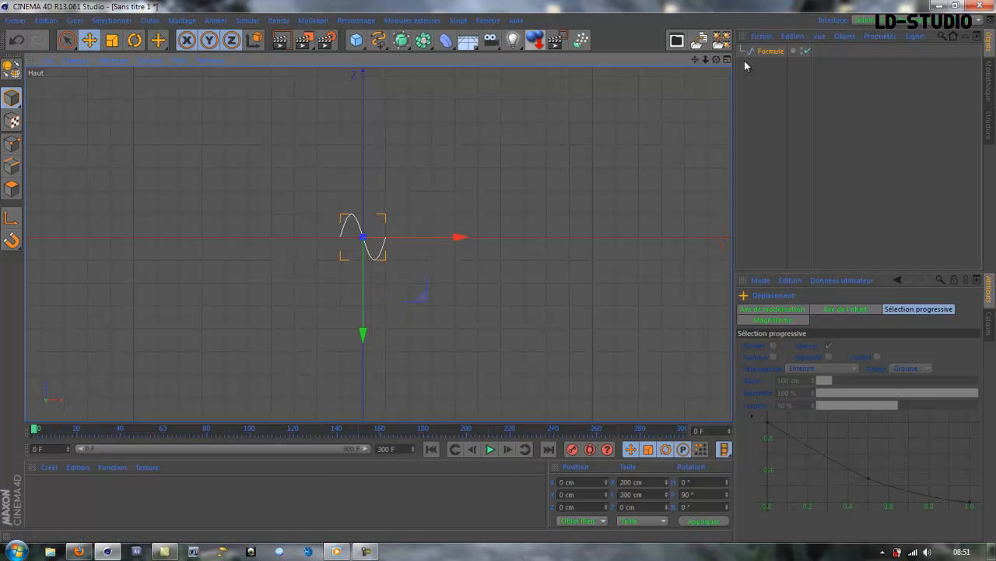
{"action": "left_click", "coordinate": [768, 51]}
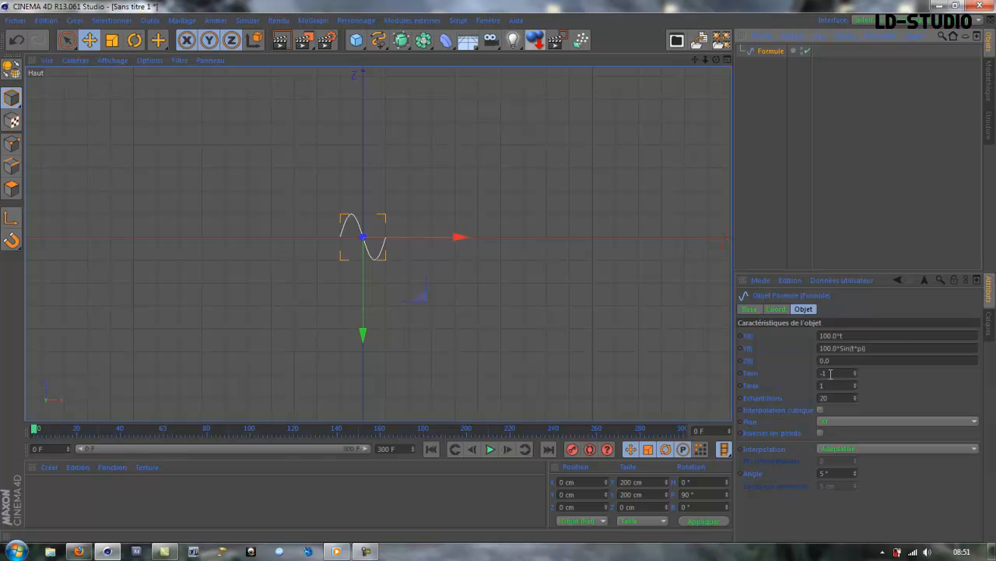
{"action": "left_click", "coordinate": [831, 374]}
{"action": "key", "text": "BackSpace"}
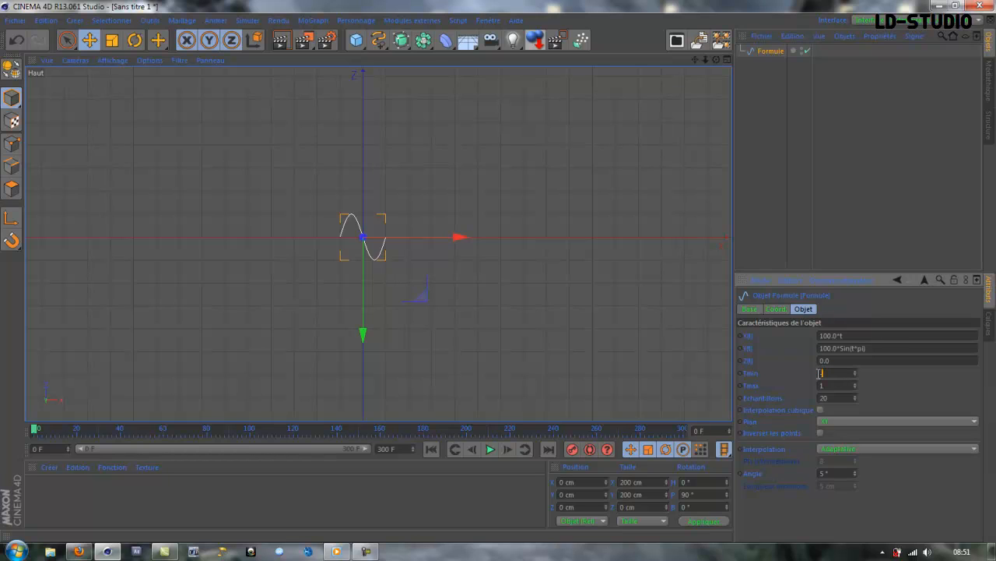
{"action": "type", "text": "-6"}
{"action": "key", "text": "Return"}
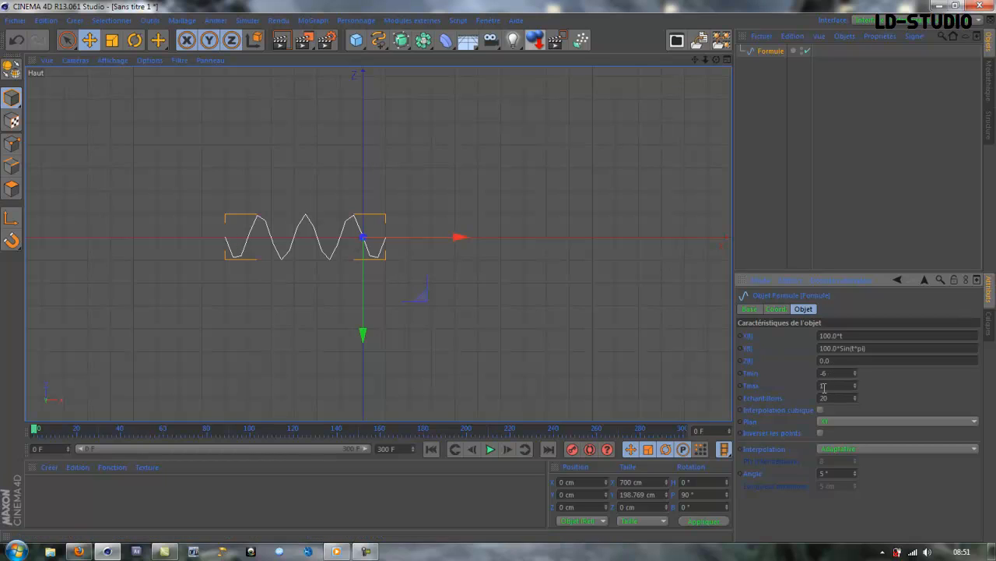
{"action": "left_click_drag", "start_coordinate": [825, 385], "coordinate": [809, 387]}
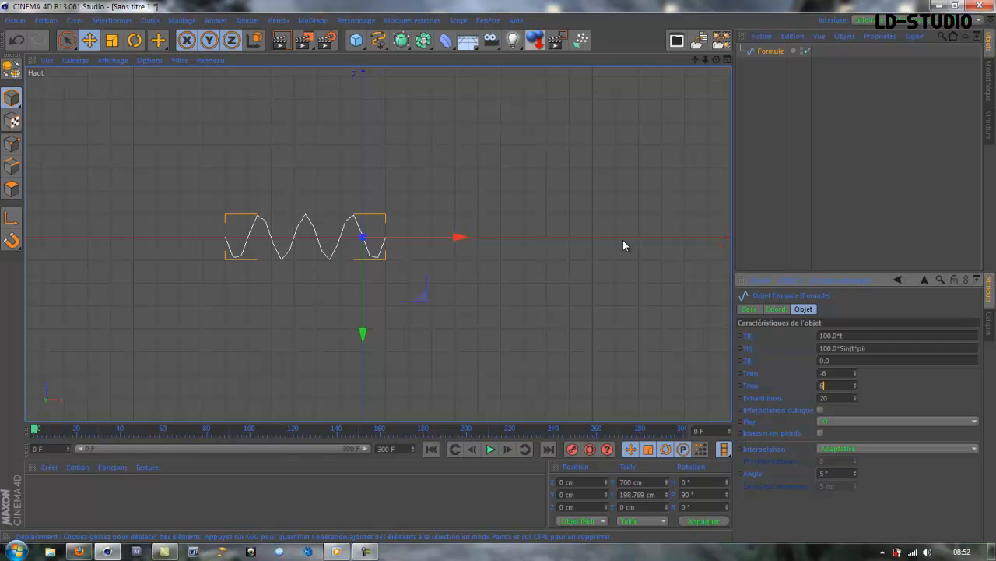
{"action": "type", "text": "6"}
{"action": "key", "text": "Return"}
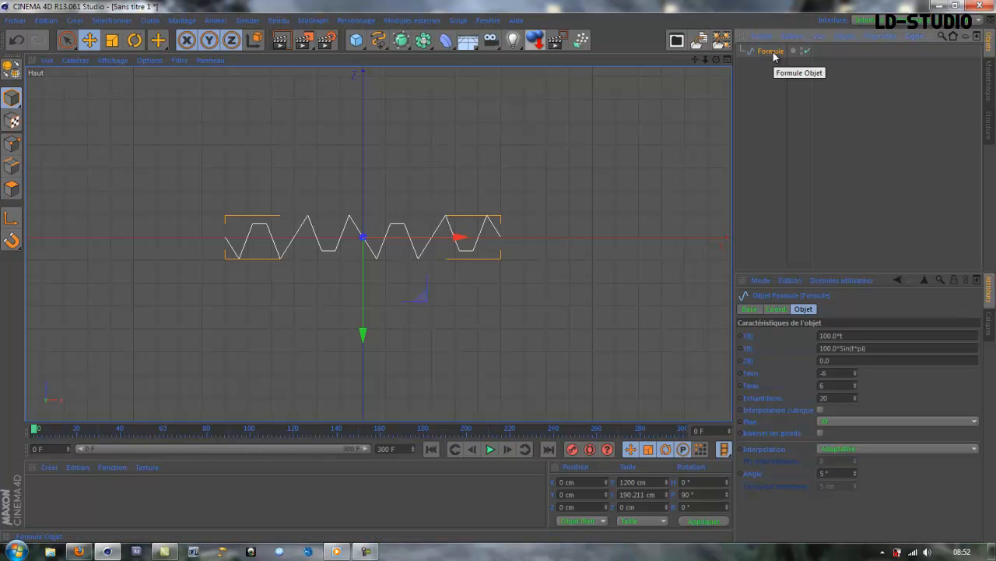
Make the Formula spline editable and change its spline type to Cubique.
{"action": "left_click", "coordinate": [10, 70]}
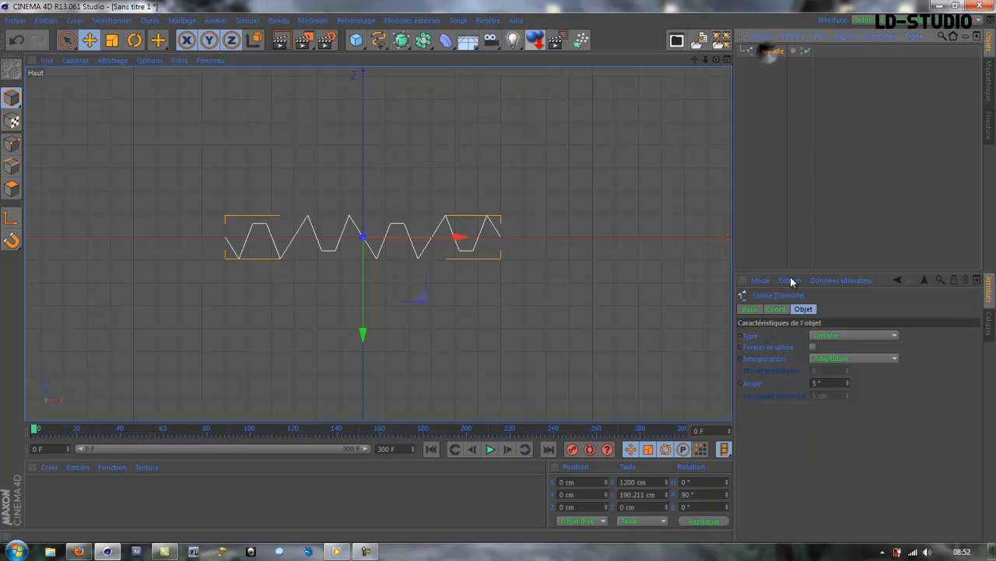
{"action": "left_click", "coordinate": [828, 334]}
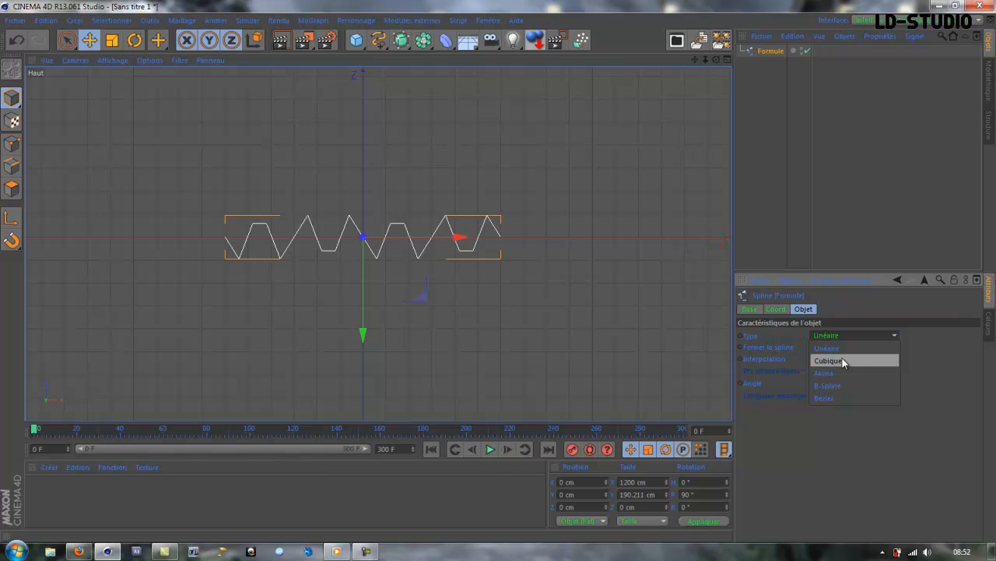
{"action": "left_click", "coordinate": [841, 361]}
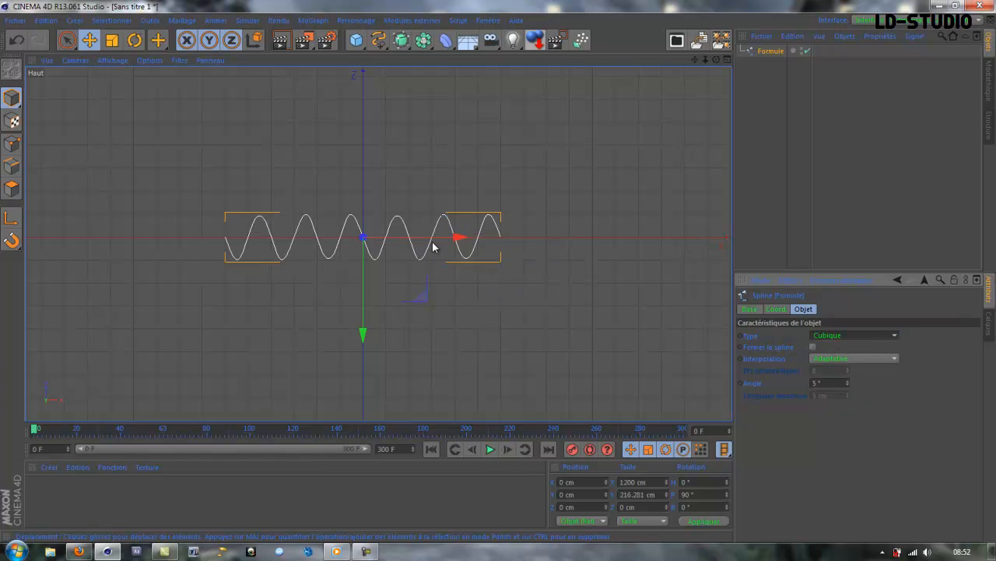
Scale the spline down along its Y axis only, flattening the wave to about 86 cm.
{"action": "left_click", "coordinate": [111, 41]}
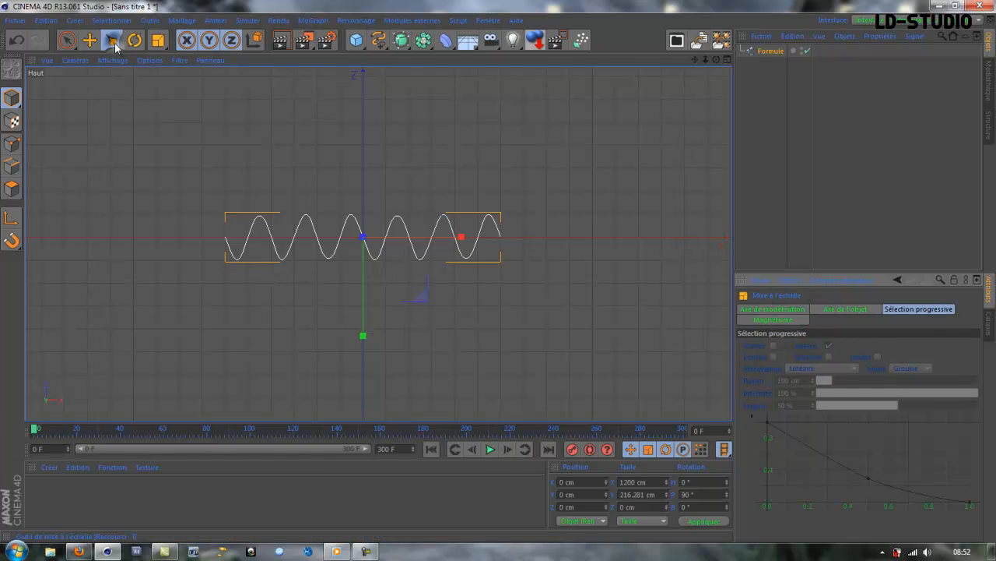
{"action": "left_click_drag", "start_coordinate": [362, 338], "coordinate": [366, 275]}
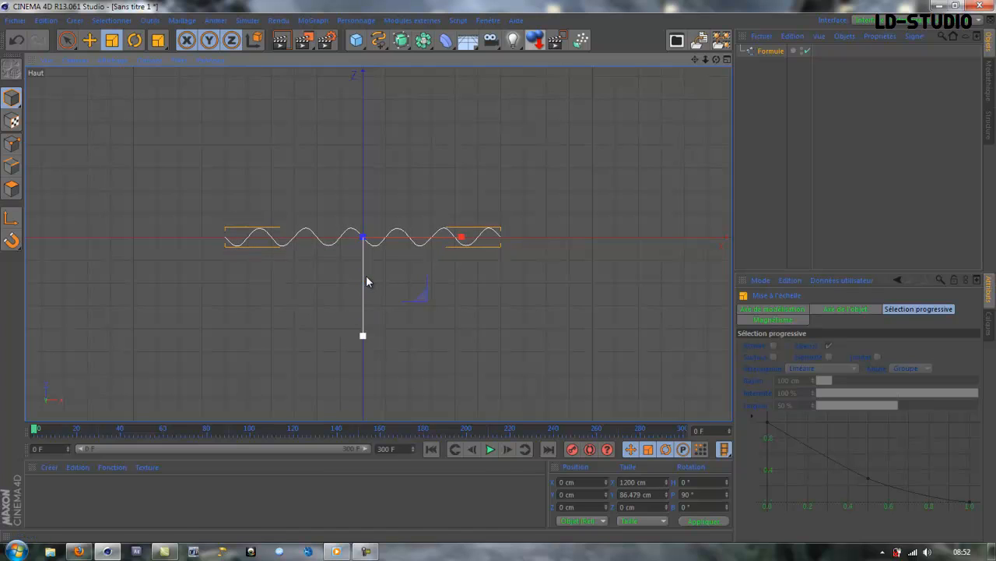
Duplicate the wavy spline and, in the front view, move the copy straight up by about 1297 cm.
{"action": "left_click", "coordinate": [726, 59]}
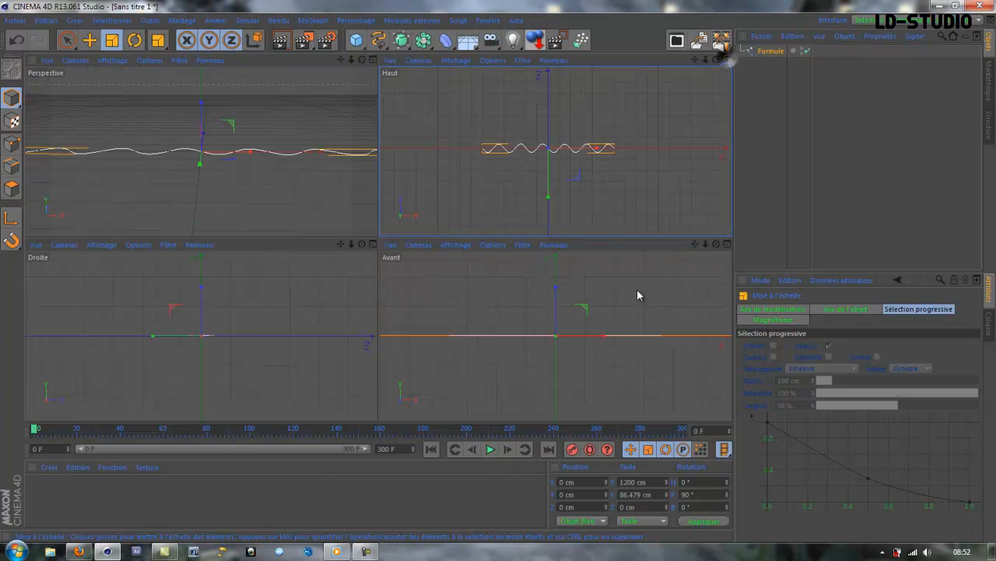
{"action": "middle_click", "coordinate": [453, 302]}
{"action": "scroll", "coordinate": [442, 296], "scroll_direction": "down", "scroll_amount": 10}
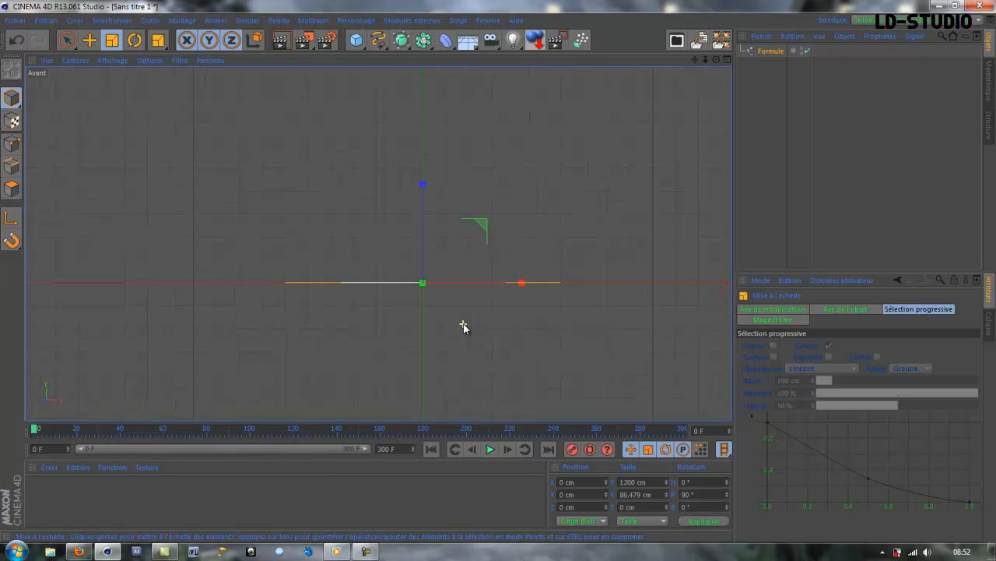
{"action": "mouse_move", "coordinate": [488, 355]}
{"action": "middle_mouse_down", "text": "alt"}
{"action": "mouse_move", "coordinate": [498, 351]}
{"action": "mouse_move", "coordinate": [477, 363]}
{"action": "middle_mouse_up", "text": "alt"}
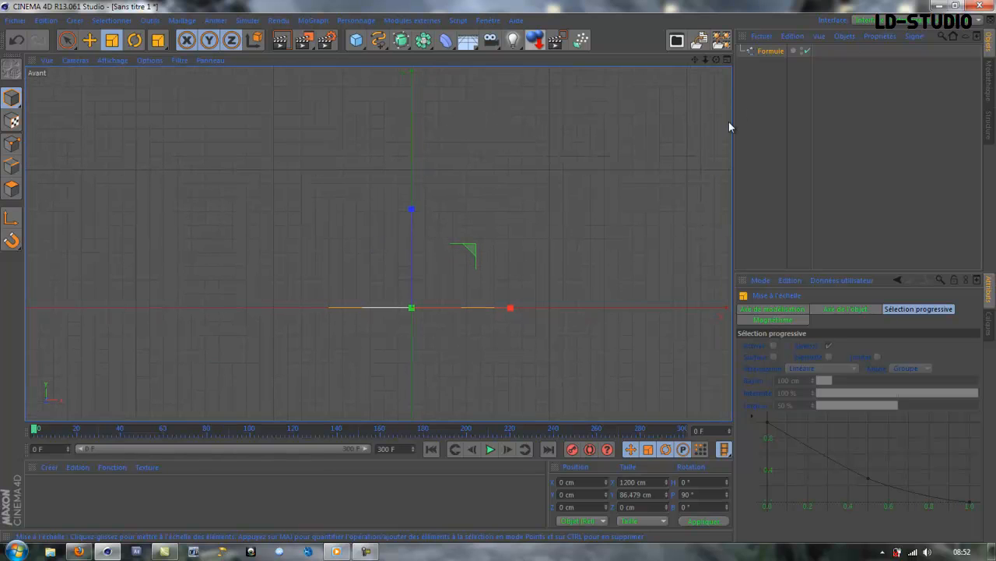
{"action": "key", "text": "ctrl+c"}
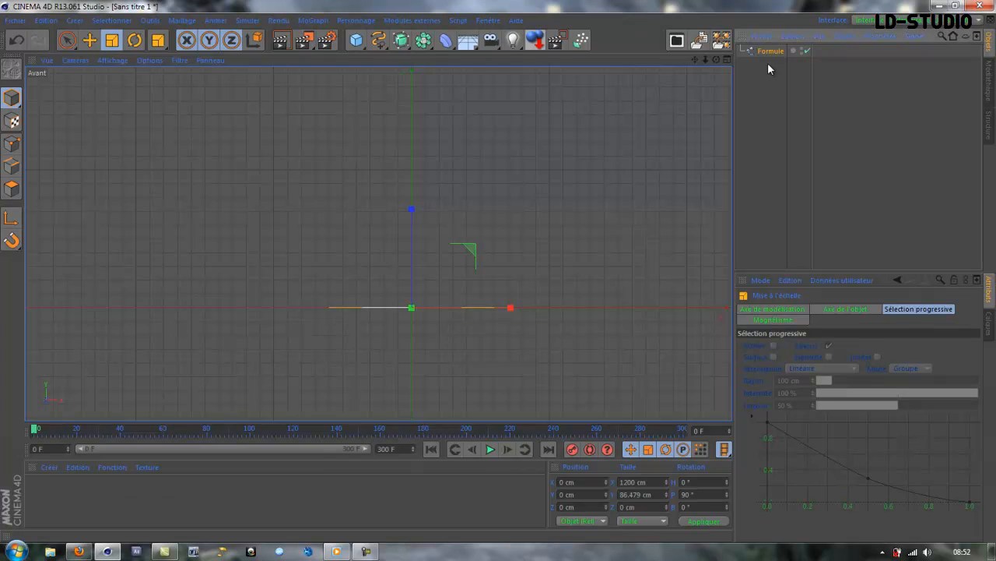
{"action": "key", "text": "ctrl+v"}
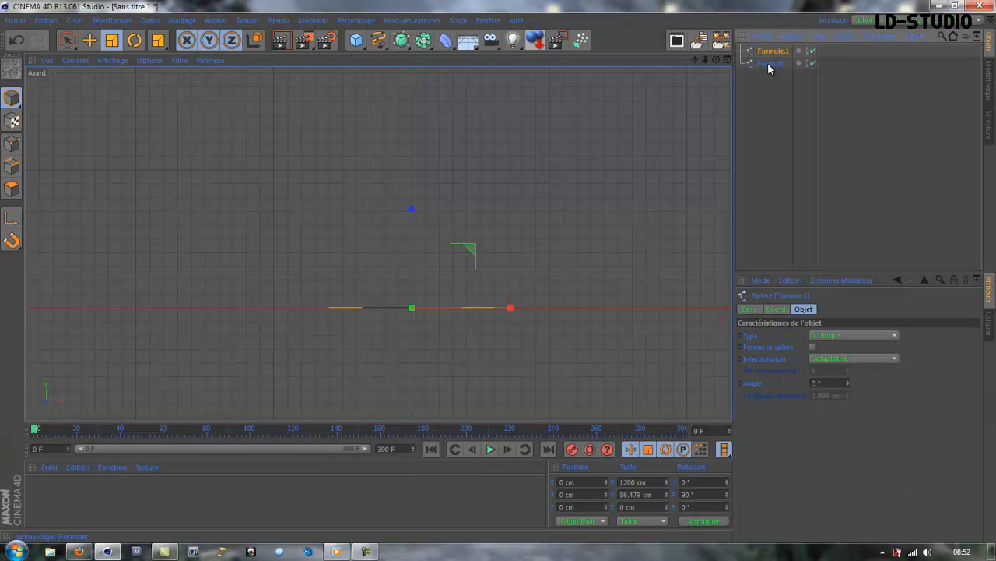
{"action": "left_click", "coordinate": [89, 40]}
{"action": "left_click_drag", "start_coordinate": [410, 215], "coordinate": [499, 270]}
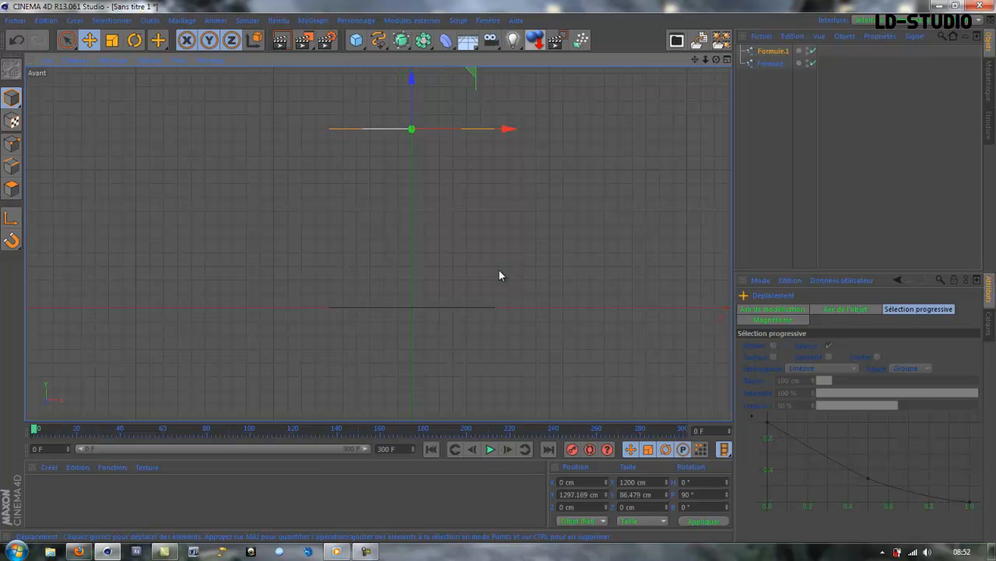
Create a Peau NURBS object and nest both wavy splines inside it to form the curtain surface.
{"action": "left_click", "coordinate": [404, 43]}
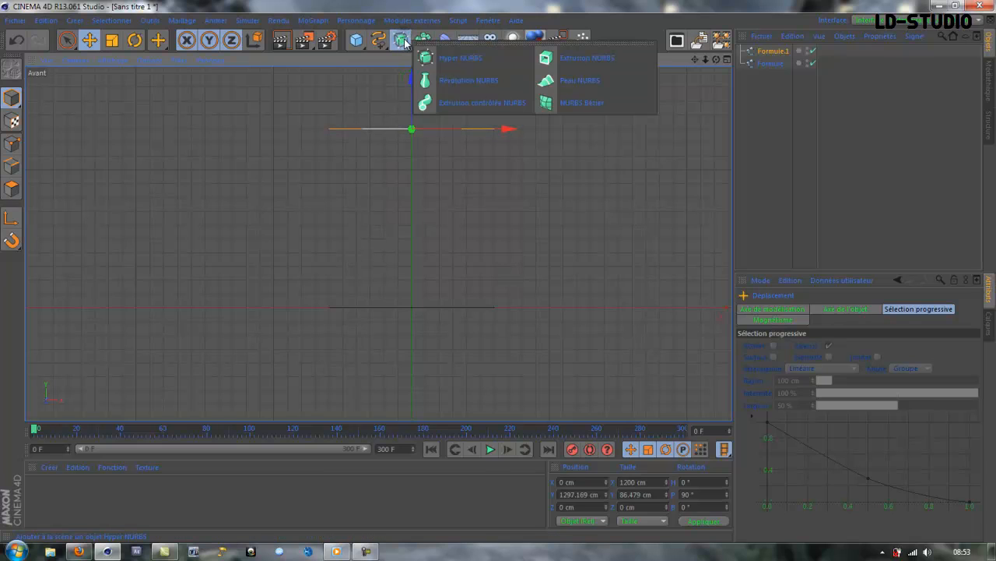
{"action": "left_click", "coordinate": [574, 85]}
{"action": "left_click_drag", "start_coordinate": [777, 91], "coordinate": [767, 51]}
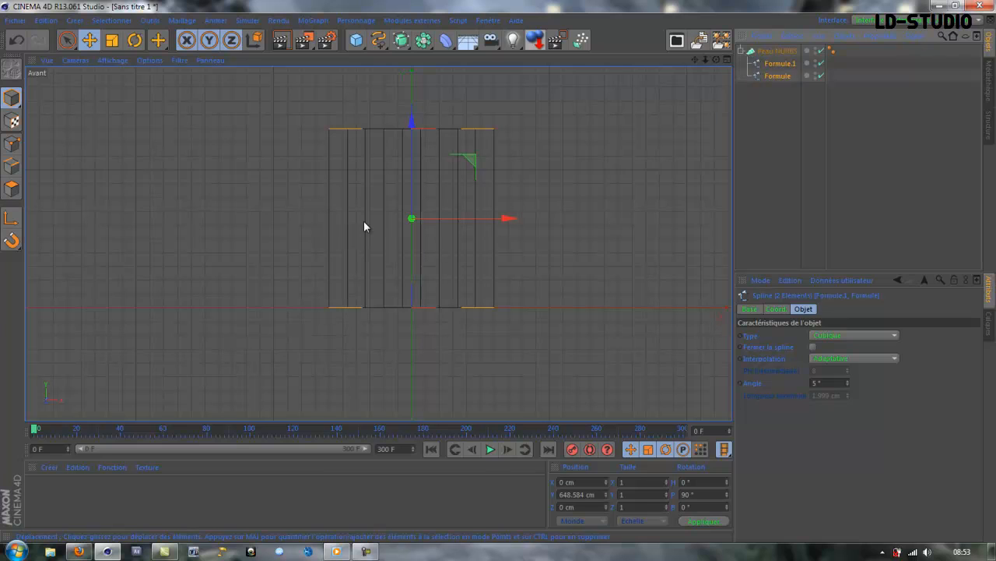
Convert the Peau NURBS curtain to an editable polygon object and subdivide its mesh.
{"action": "left_click", "coordinate": [742, 52]}
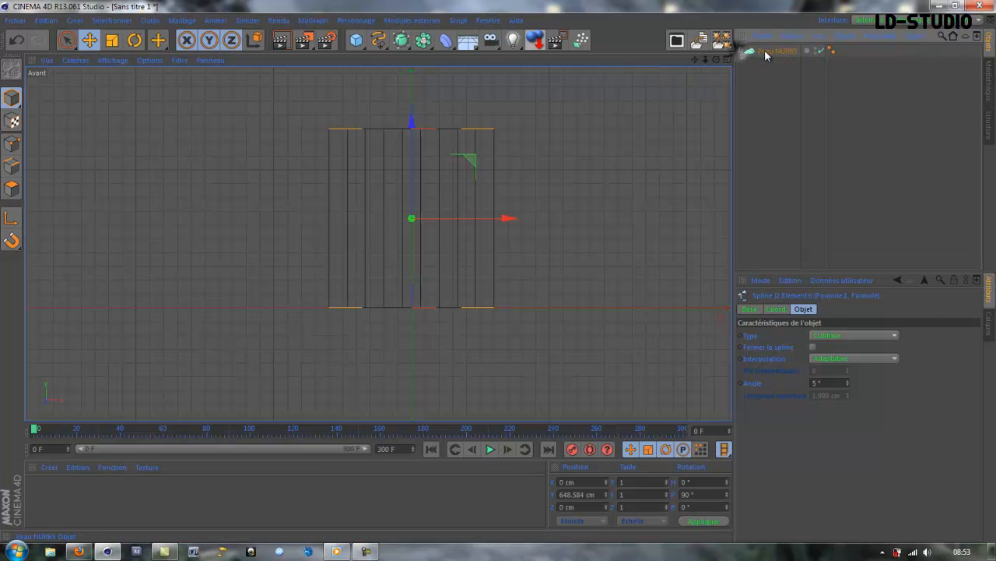
{"action": "left_click", "coordinate": [766, 52]}
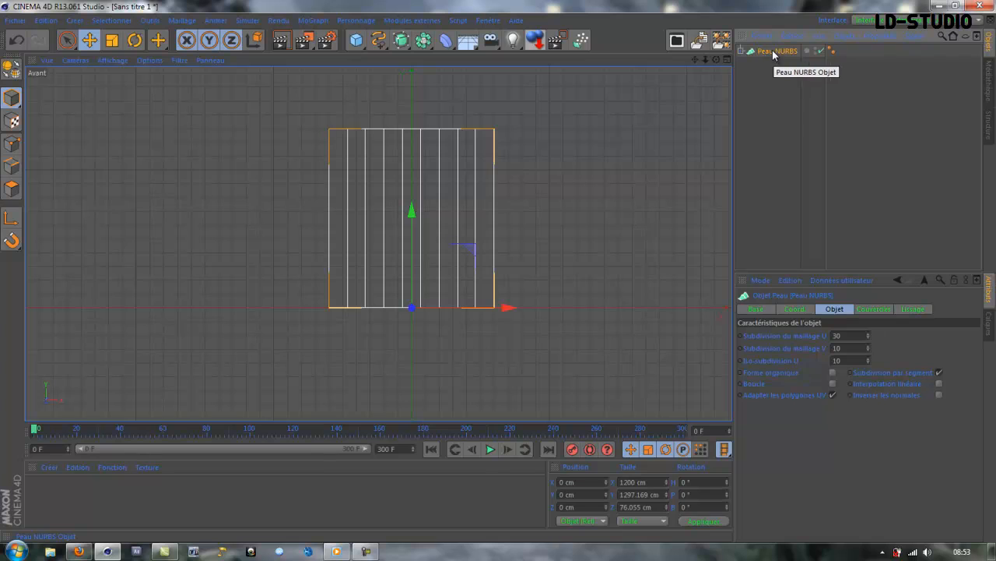
{"action": "left_click", "coordinate": [17, 76]}
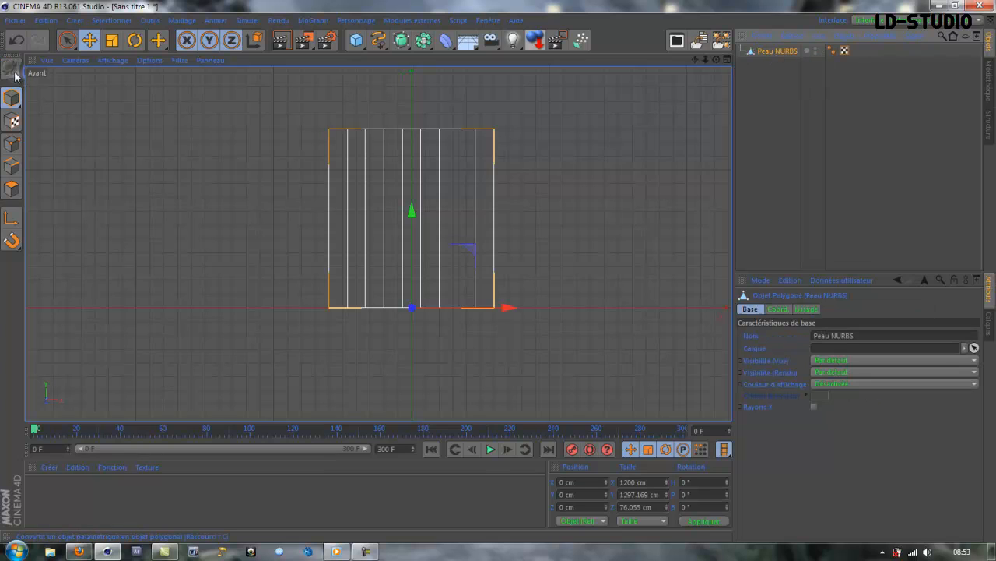
{"action": "left_click", "coordinate": [181, 21]}
{"action": "mouse_move", "coordinate": [187, 48]}
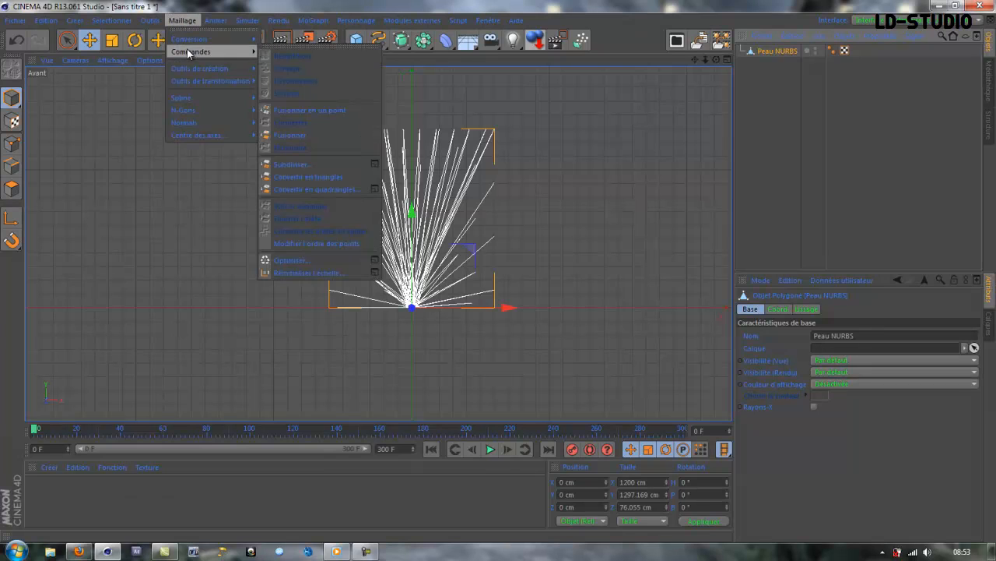
{"action": "left_click", "coordinate": [294, 164]}
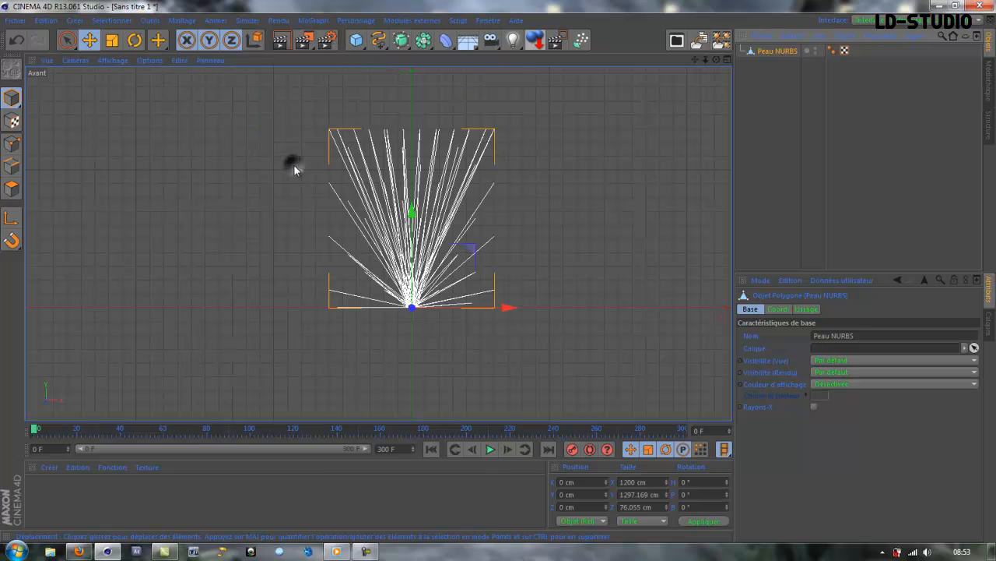
Examine the whole subdivided curtain mesh in the perspective view.
{"action": "left_click", "coordinate": [726, 60]}
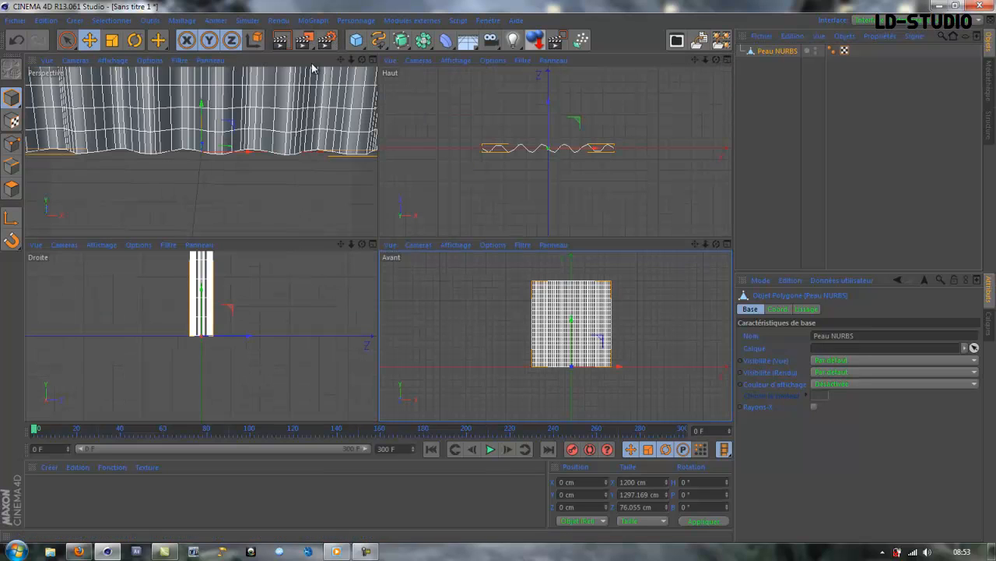
{"action": "left_click", "coordinate": [373, 60]}
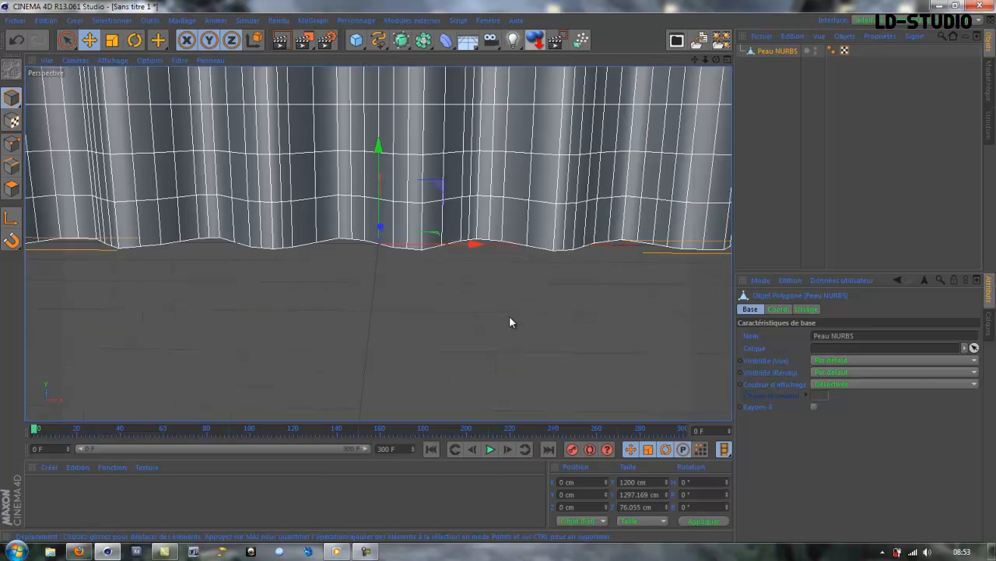
{"action": "scroll", "coordinate": [509, 318], "scroll_direction": "down", "scroll_amount": 4}
{"action": "middle_click_drag", "start_coordinate": [467, 246], "coordinate": [496, 346], "text": "alt"}
{"action": "scroll", "coordinate": [496, 346], "scroll_direction": "down", "scroll_amount": 1}
{"action": "scroll", "coordinate": [497, 351], "scroll_direction": "down", "scroll_amount": 4}
{"action": "left_click_drag", "start_coordinate": [497, 350], "coordinate": [543, 366], "text": "alt"}
{"action": "middle_click_drag", "start_coordinate": [552, 368], "coordinate": [483, 344], "text": "alt"}
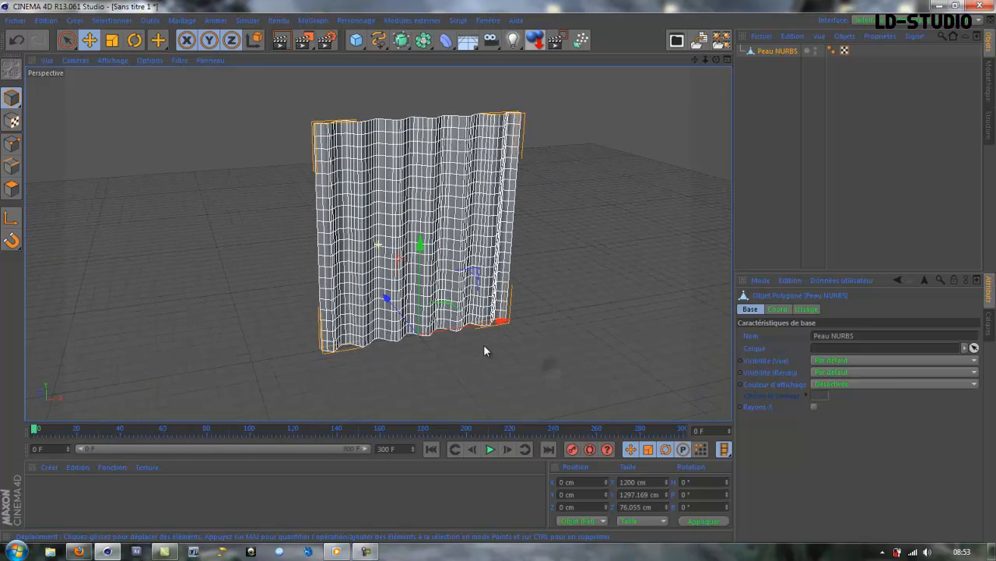
Create a new material and set its colour to a near-white grey with RGB 241, 241, 241.
{"action": "double_click", "coordinate": [90, 500]}
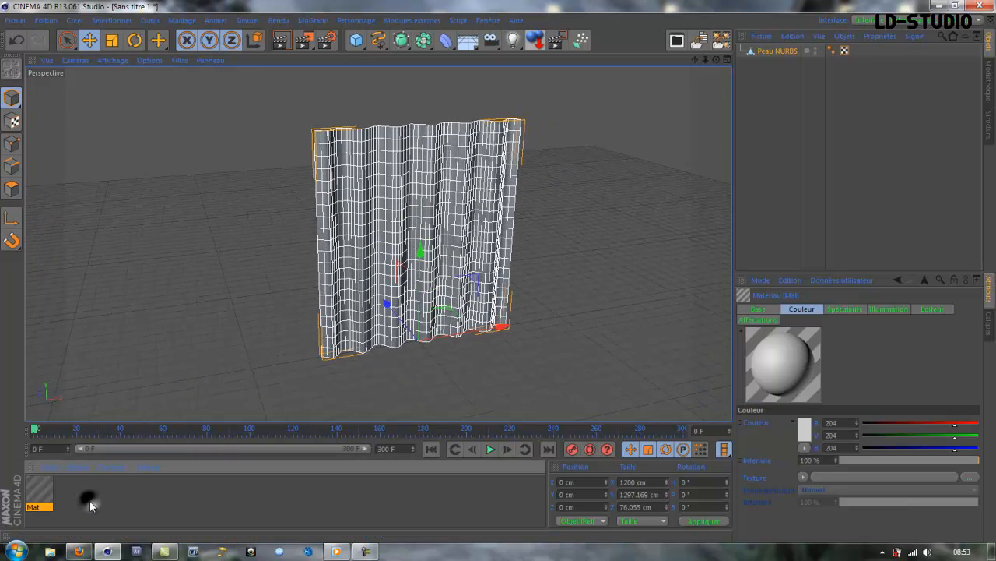
{"action": "double_click", "coordinate": [47, 490]}
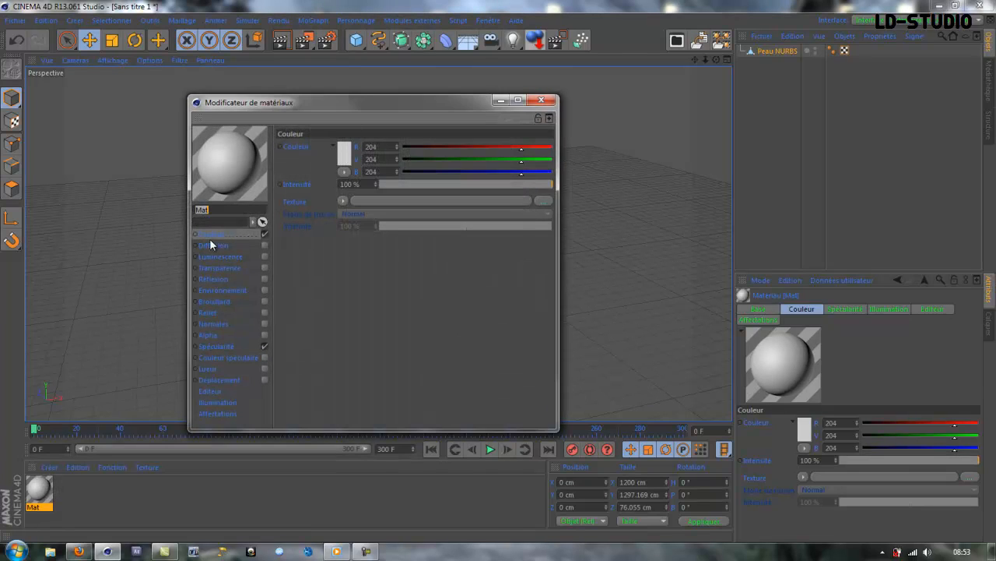
{"action": "left_click", "coordinate": [344, 155]}
{"action": "left_click", "coordinate": [272, 134]}
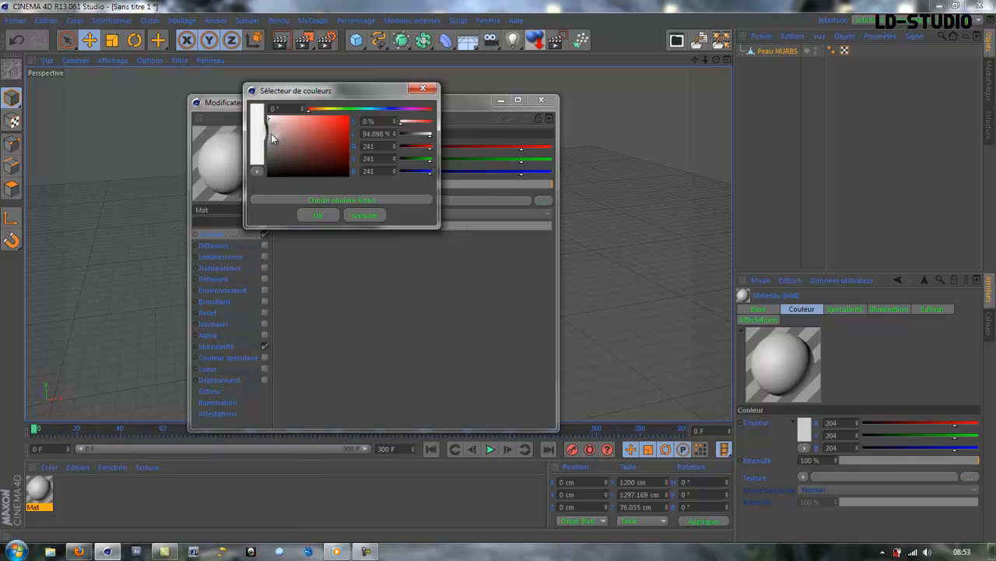
{"action": "left_click", "coordinate": [307, 216]}
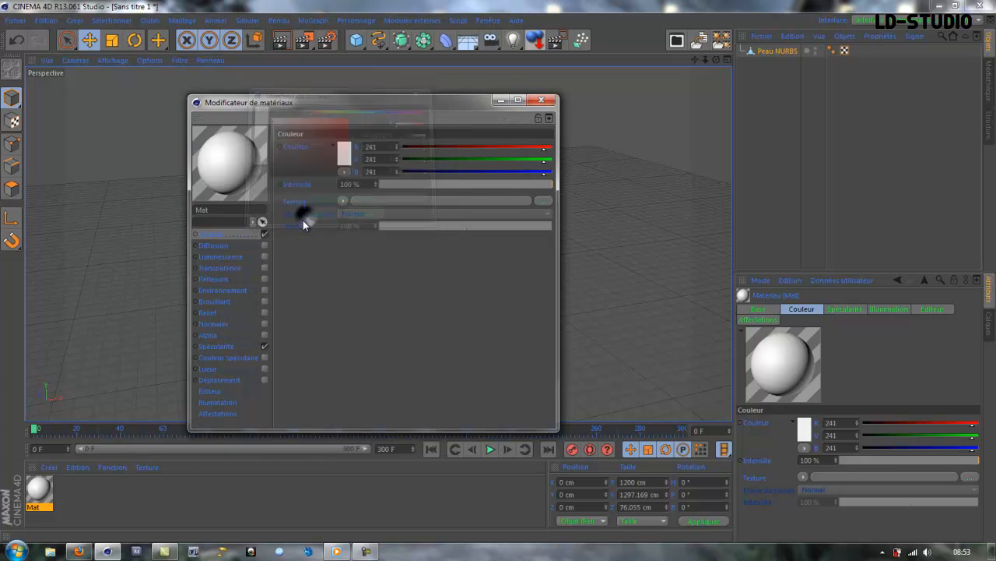
Enable transparency on the material with an intensity of 76%.
{"action": "left_click", "coordinate": [264, 268]}
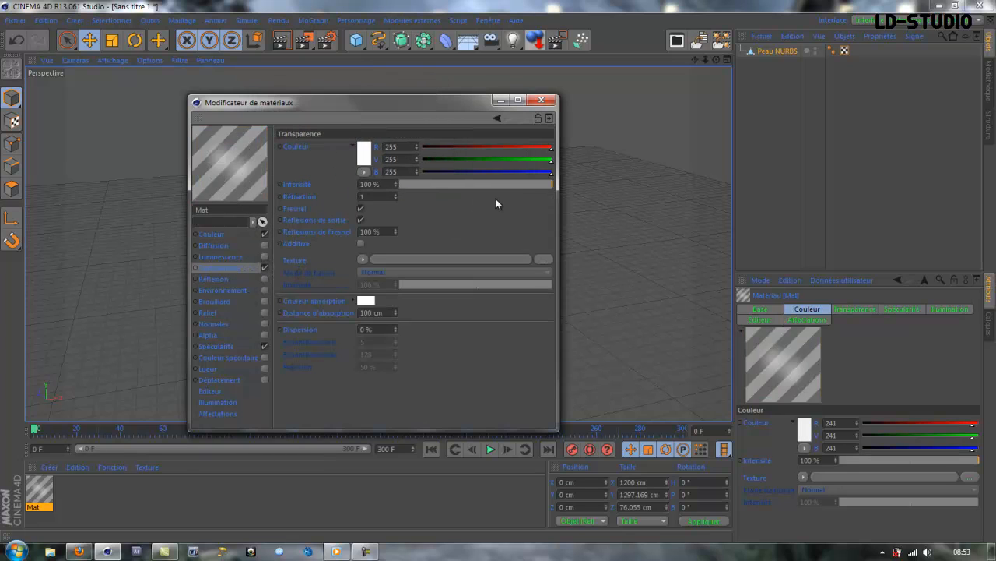
{"action": "left_click_drag", "start_coordinate": [540, 186], "coordinate": [517, 185]}
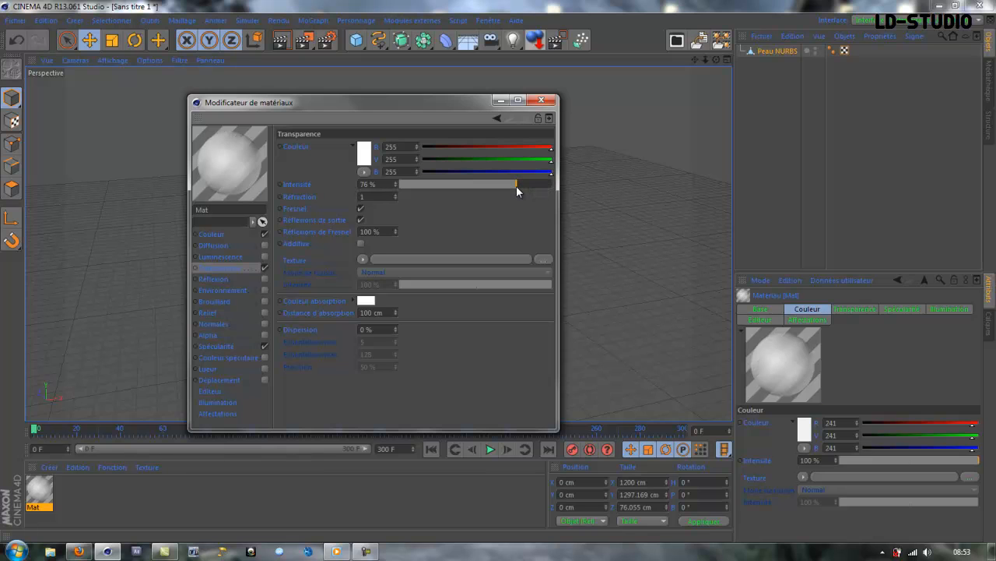
{"action": "left_click", "coordinate": [543, 101]}
Apply the semi-transparent material to the curtain and render a preview in the viewport.
{"action": "left_click_drag", "start_coordinate": [39, 489], "coordinate": [394, 271]}
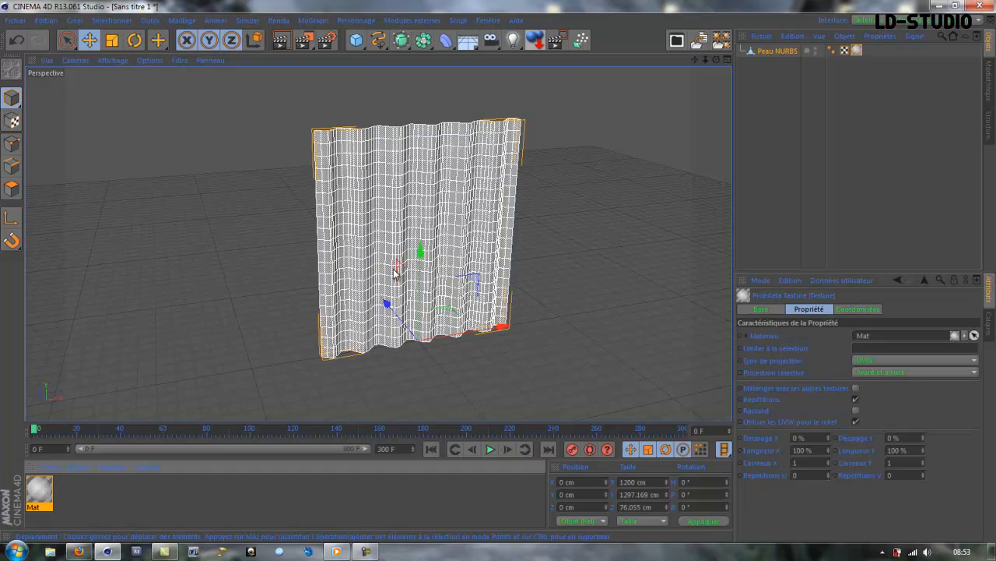
{"action": "left_click", "coordinate": [283, 42]}
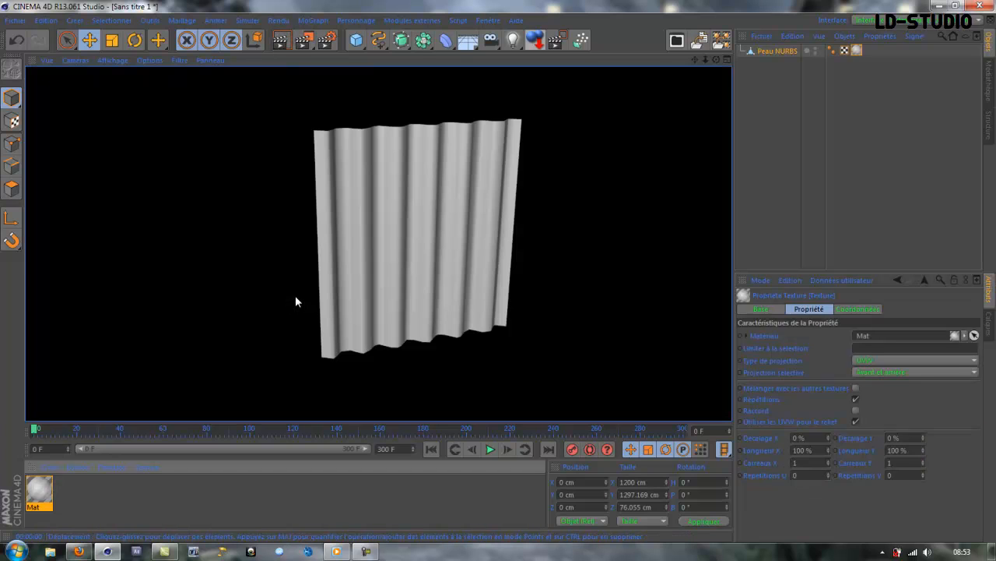
{"action": "left_click", "coordinate": [362, 489]}
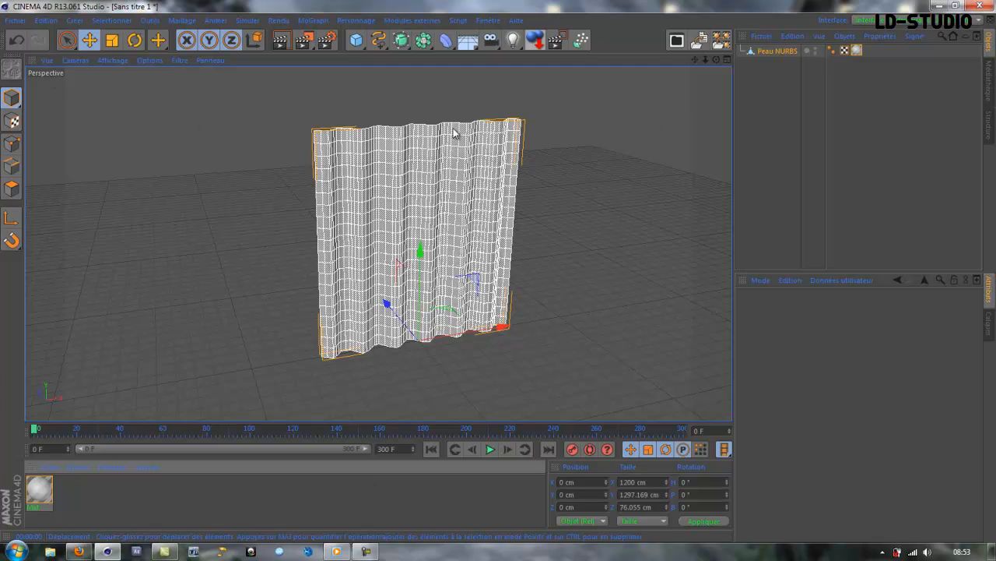
Select the whole top row of the curtain's points in the front view with a rectangle selection.
{"action": "left_click", "coordinate": [779, 50]}
{"action": "middle_click", "coordinate": [502, 277]}
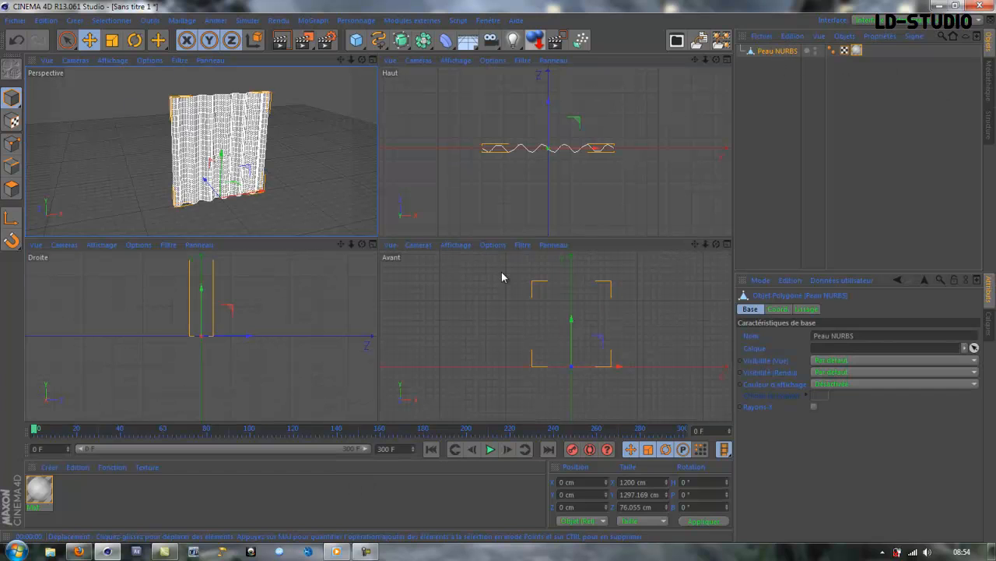
{"action": "middle_click", "coordinate": [471, 316]}
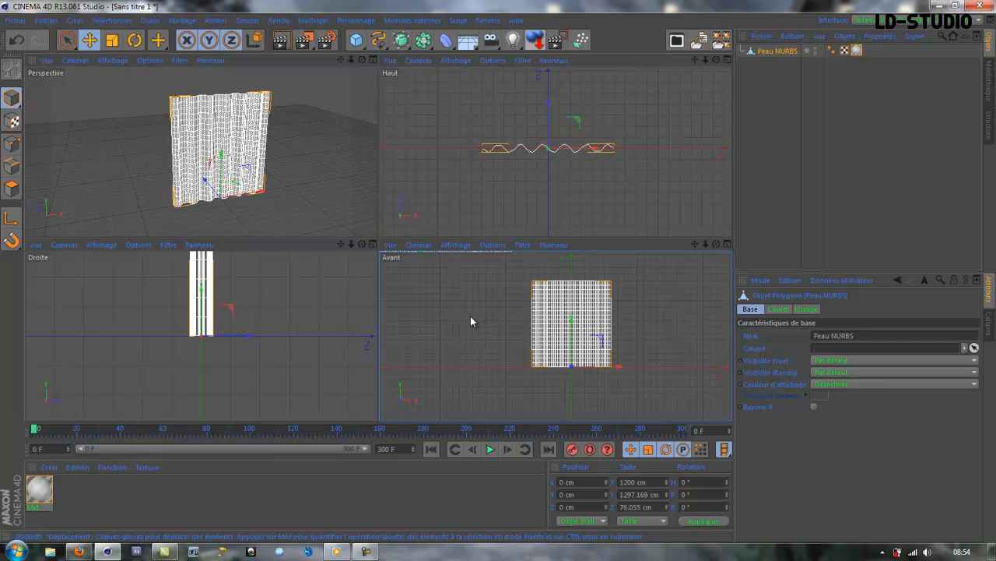
{"action": "scroll", "coordinate": [231, 215], "scroll_direction": "up", "scroll_amount": 5}
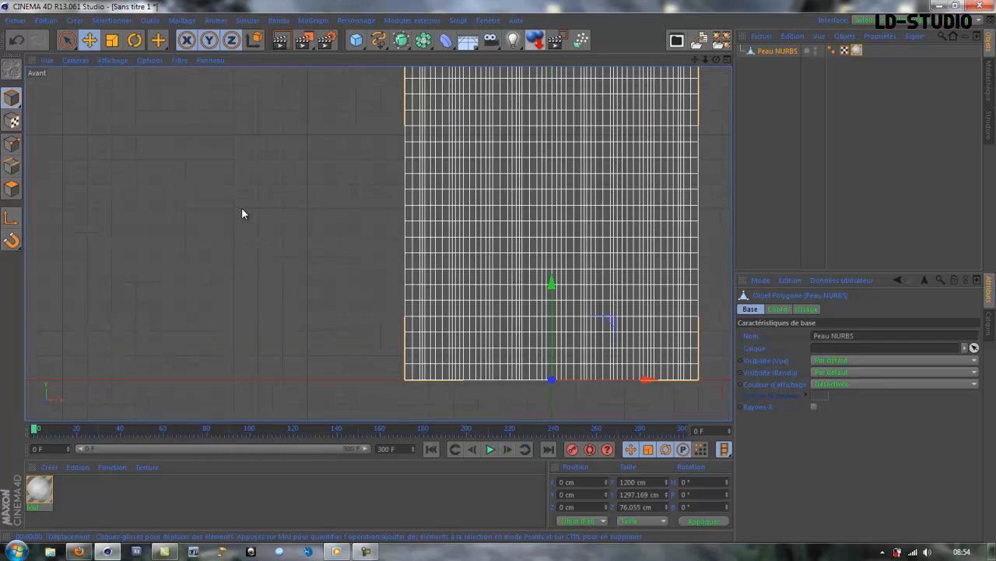
{"action": "middle_click_drag", "start_coordinate": [269, 184], "coordinate": [145, 290], "text": "alt"}
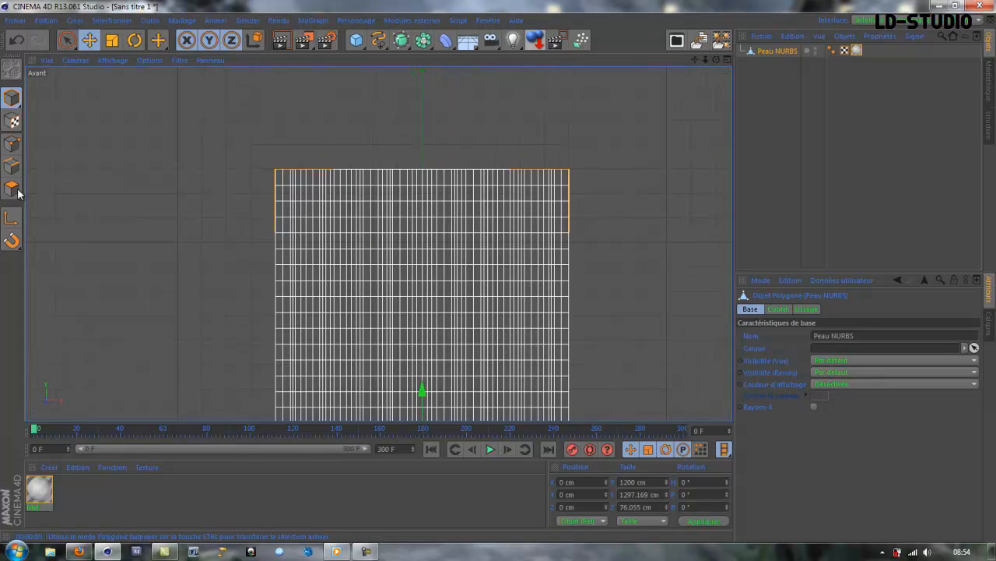
{"action": "left_click", "coordinate": [12, 148]}
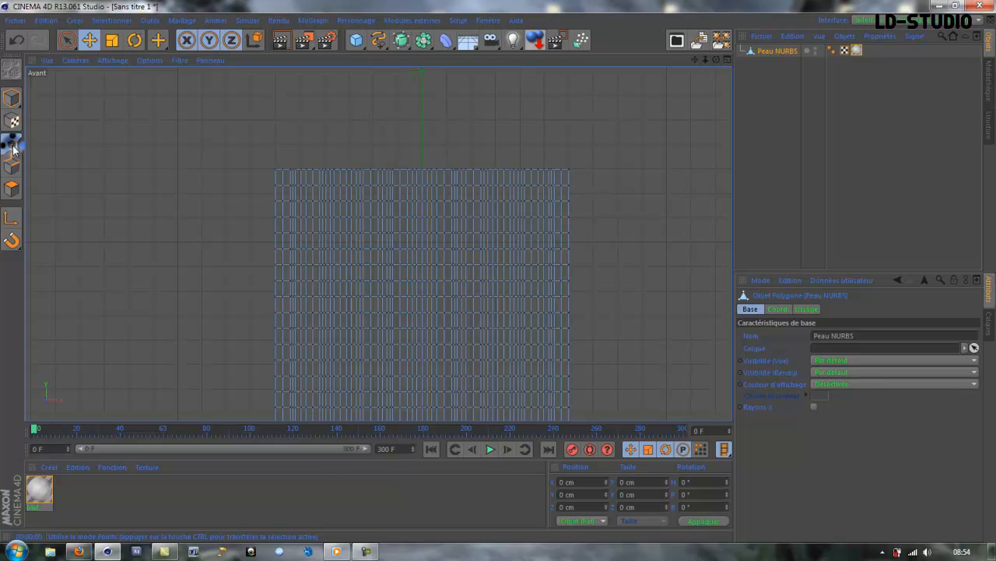
{"action": "left_click", "coordinate": [72, 46]}
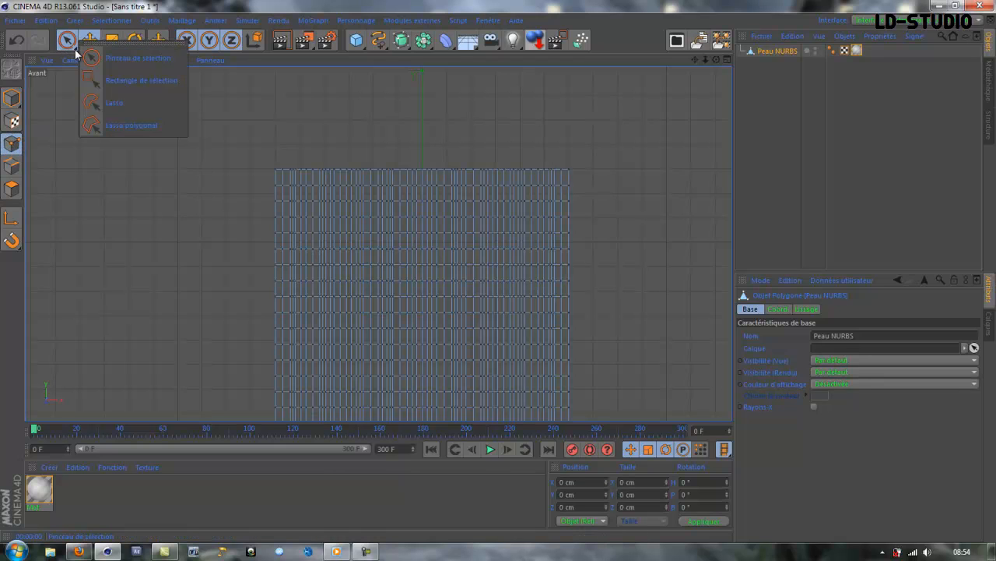
{"action": "left_click", "coordinate": [129, 79]}
{"action": "left_click_drag", "start_coordinate": [263, 129], "coordinate": [583, 177]}
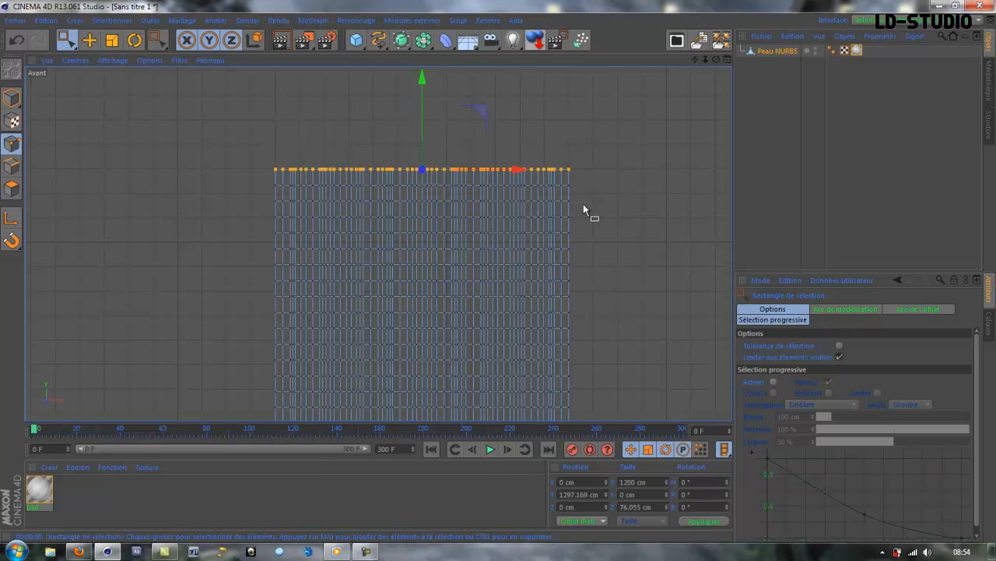
Play the animation in the perspective view to check the curtain's motion, and return to frame 0.
{"action": "left_click", "coordinate": [728, 60]}
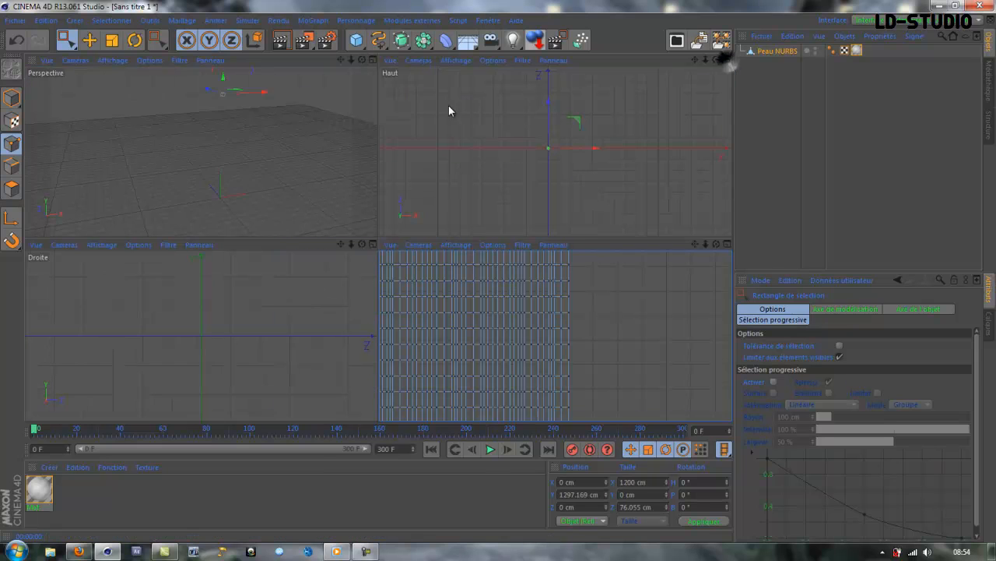
{"action": "left_click", "coordinate": [373, 61]}
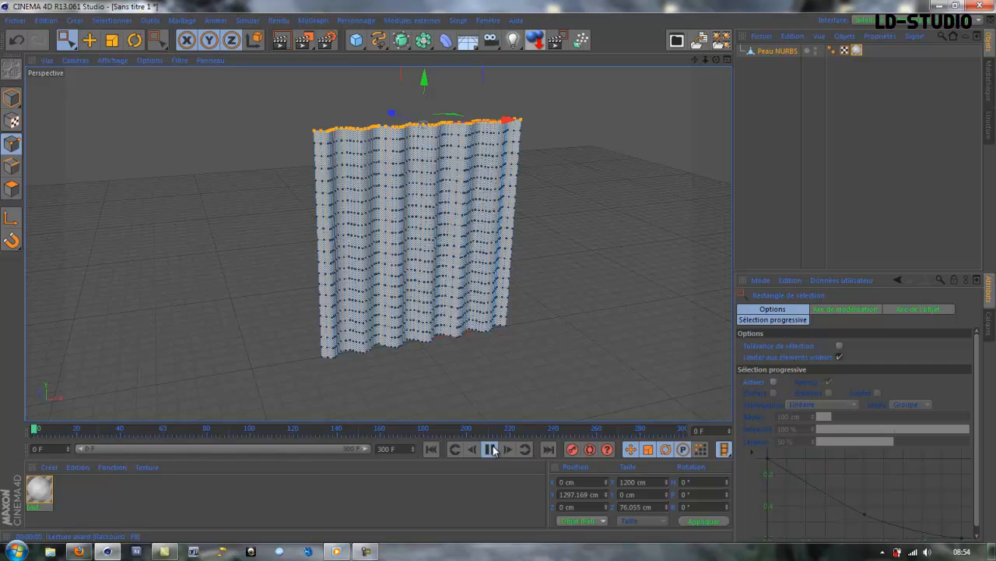
{"action": "left_click", "coordinate": [491, 449]}
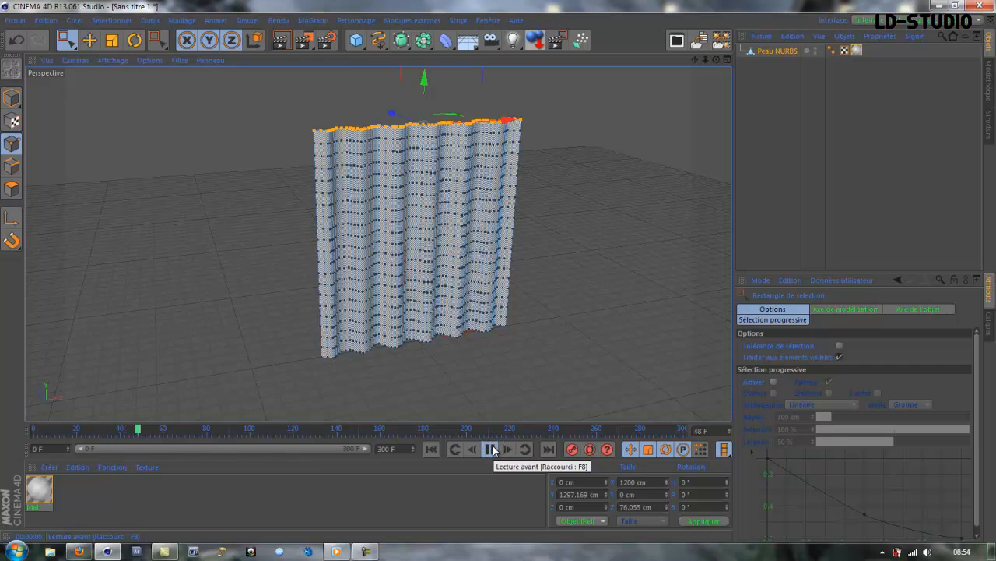
{"action": "left_click", "coordinate": [491, 449]}
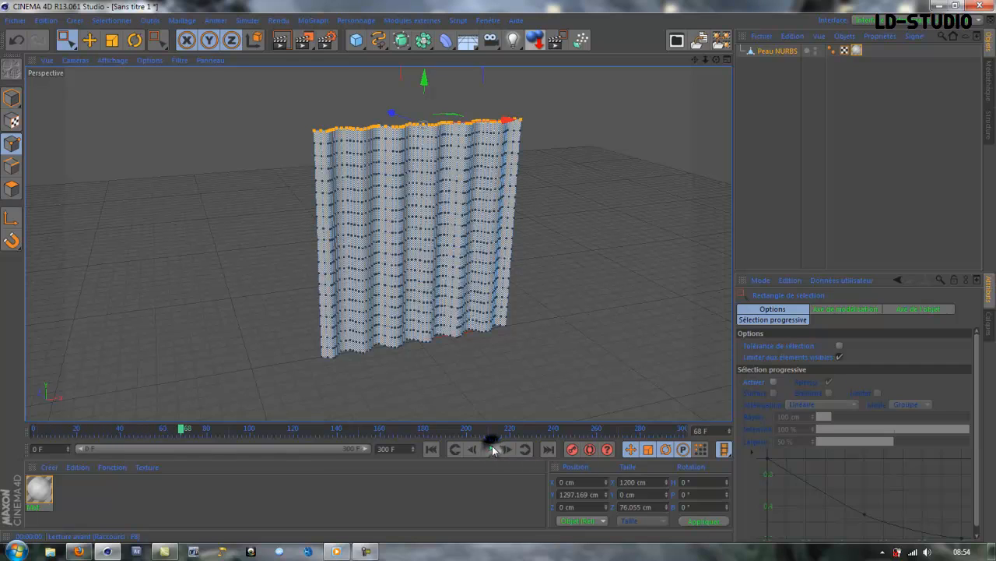
{"action": "left_click", "coordinate": [428, 449]}
Add a Tissu simulation tag to the curtain object.
{"action": "right_click", "coordinate": [773, 53]}
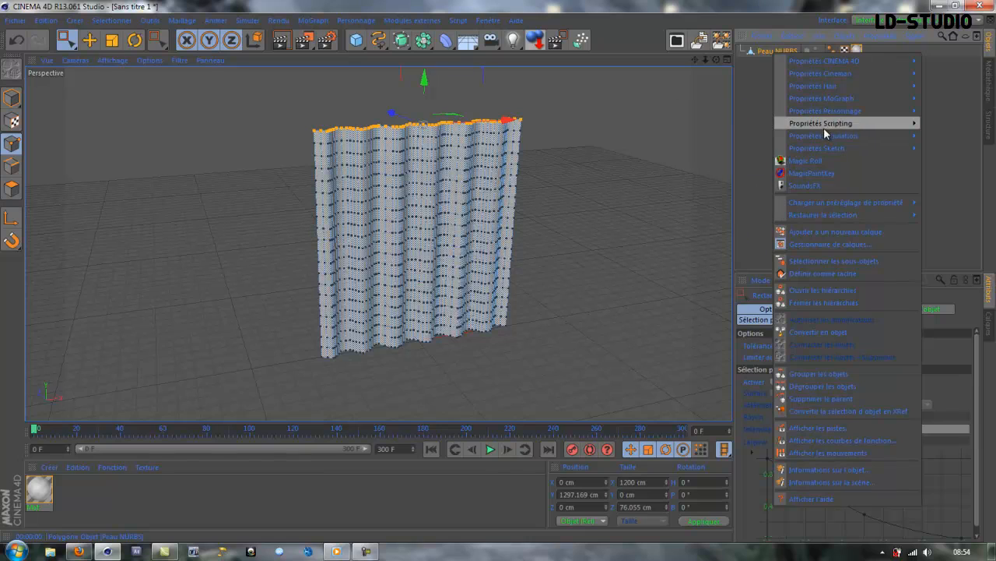
{"action": "mouse_move", "coordinate": [824, 137]}
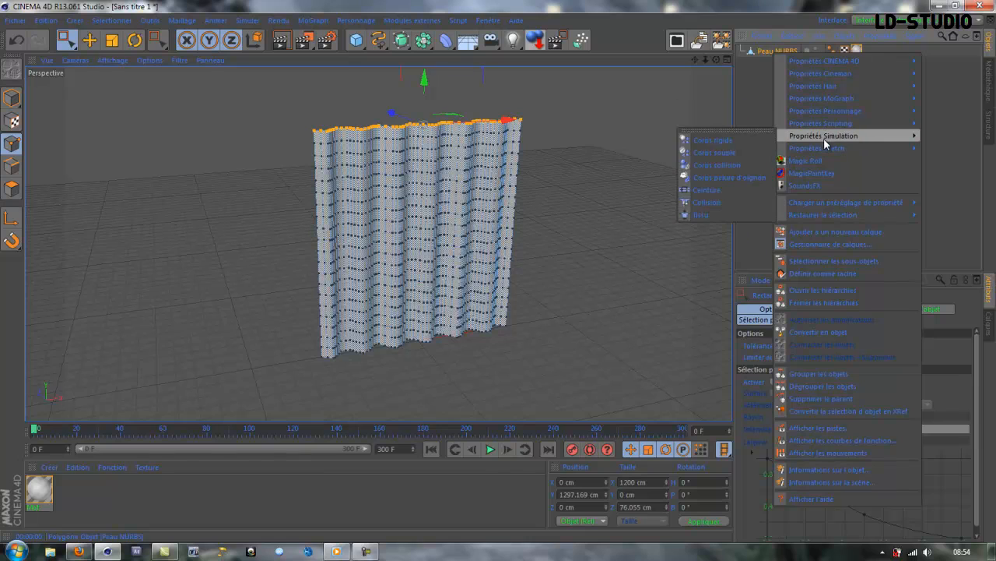
{"action": "left_click", "coordinate": [707, 215]}
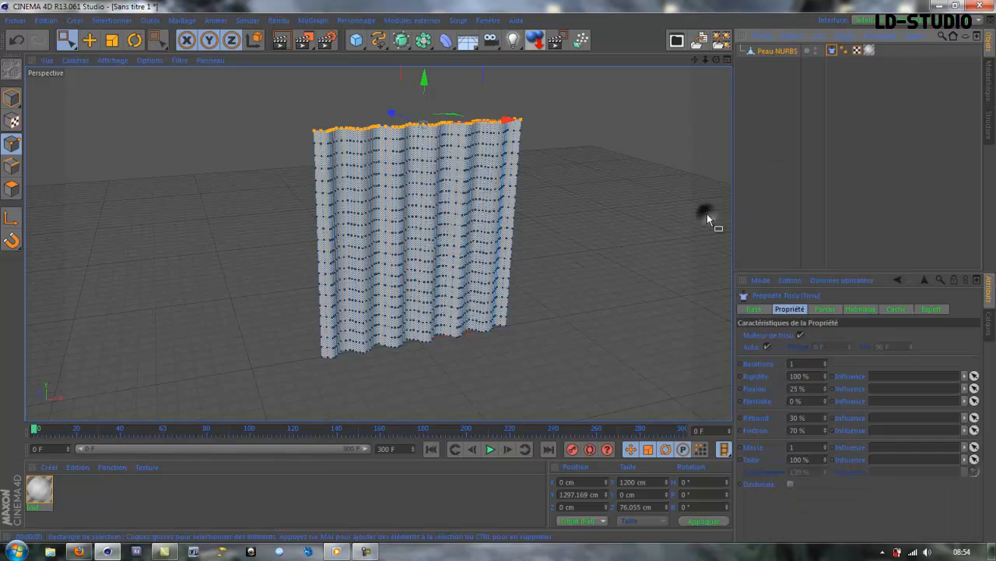
Play the cloth simulation to check how the curtain behaves, and rewind to the first frame.
{"action": "left_click", "coordinate": [490, 450]}
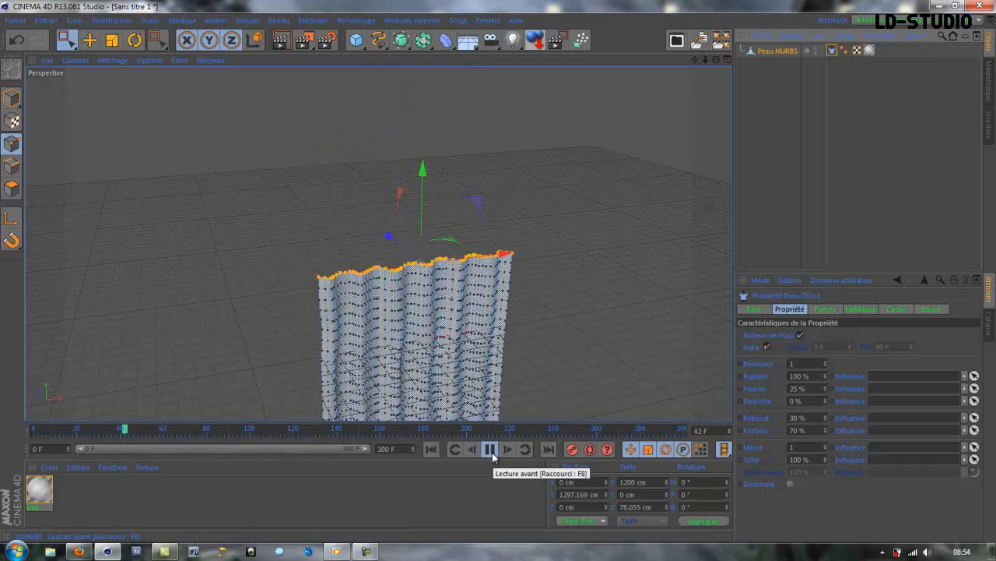
{"action": "left_click", "coordinate": [490, 450]}
{"action": "left_click", "coordinate": [430, 450]}
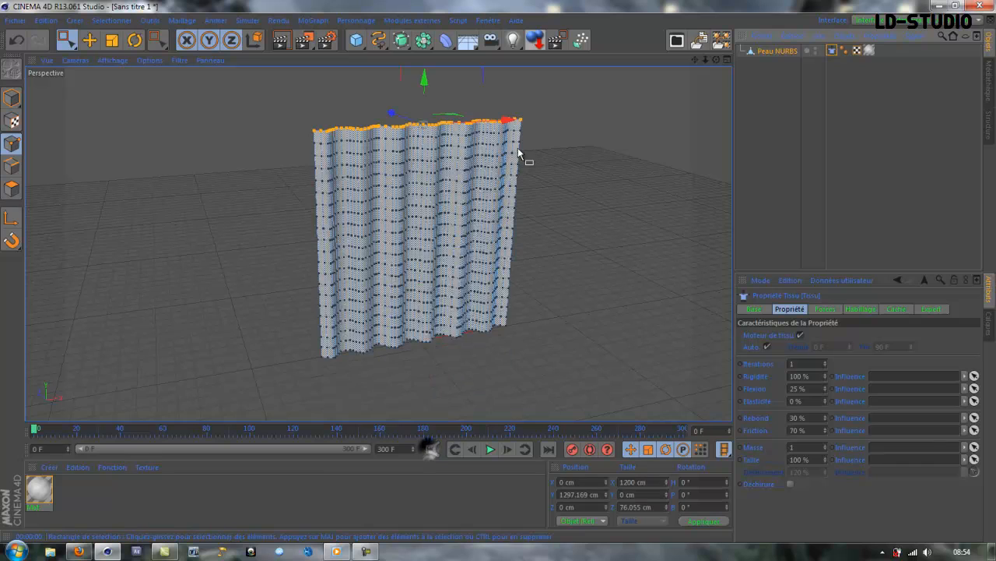
Define the curtain's selected top-row points as fixed points in the Habillage settings of its Tissu tag.
{"action": "middle_click", "coordinate": [489, 293]}
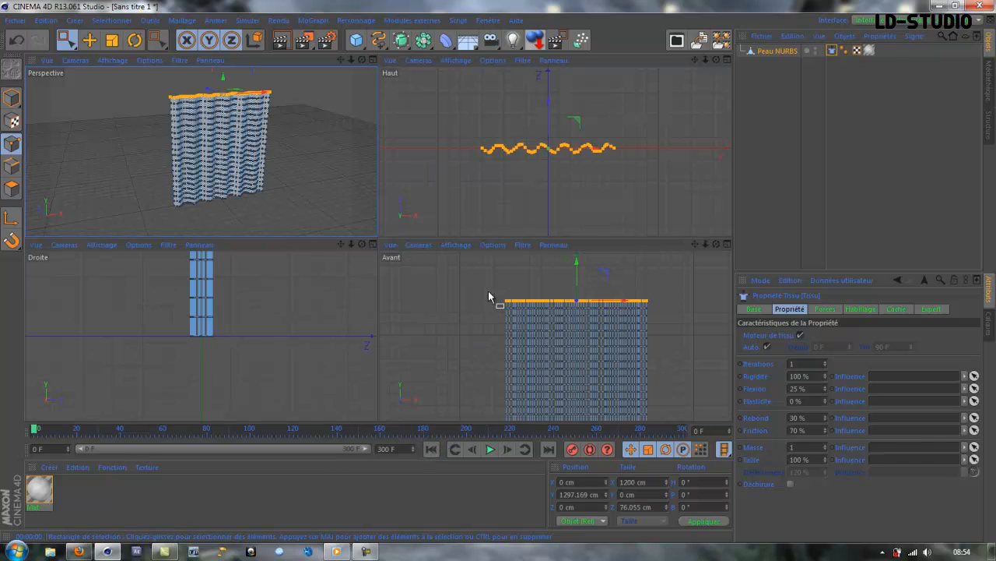
{"action": "middle_click", "coordinate": [465, 326]}
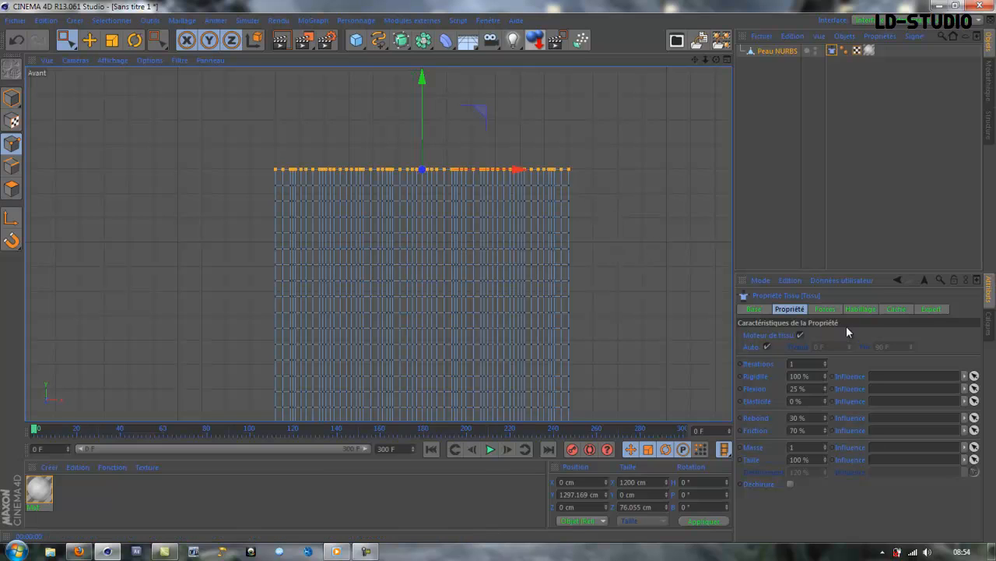
{"action": "left_click", "coordinate": [857, 309]}
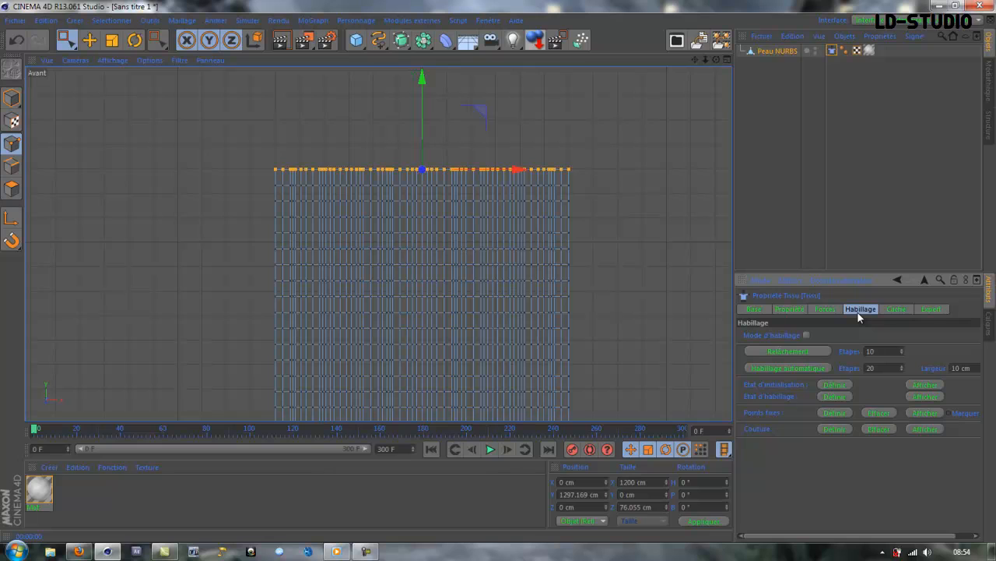
{"action": "left_click", "coordinate": [781, 89]}
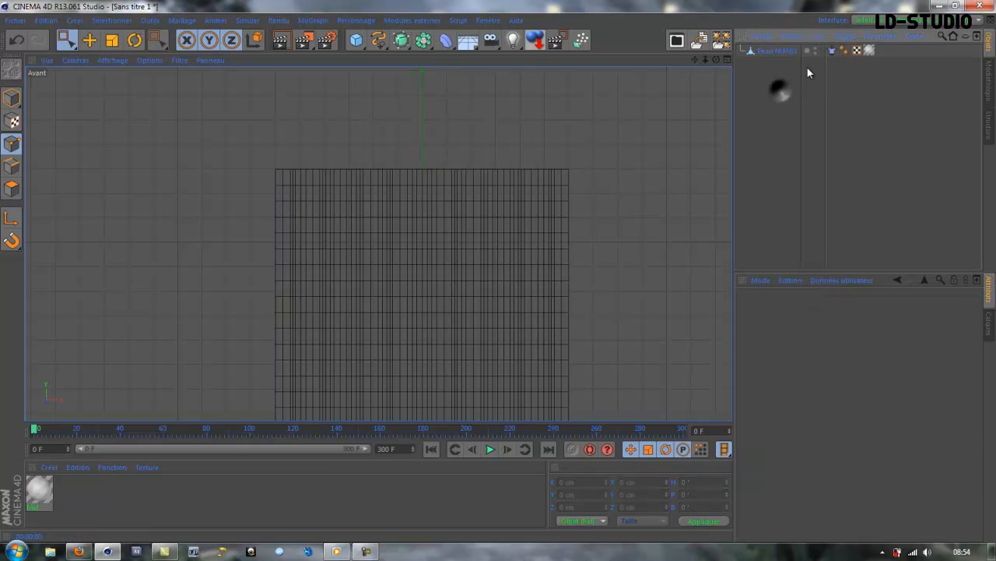
{"action": "left_click", "coordinate": [831, 51]}
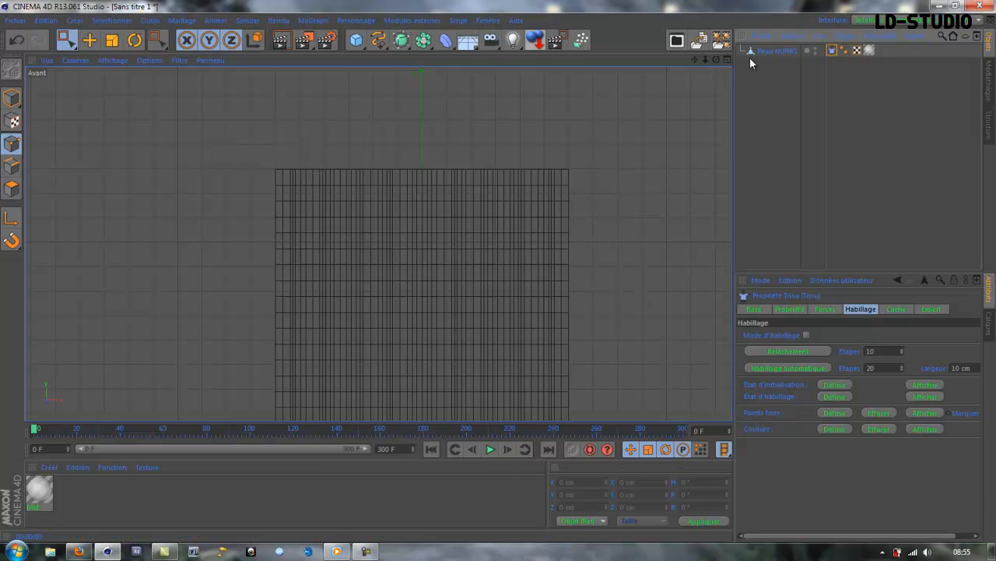
{"action": "left_click", "coordinate": [771, 49]}
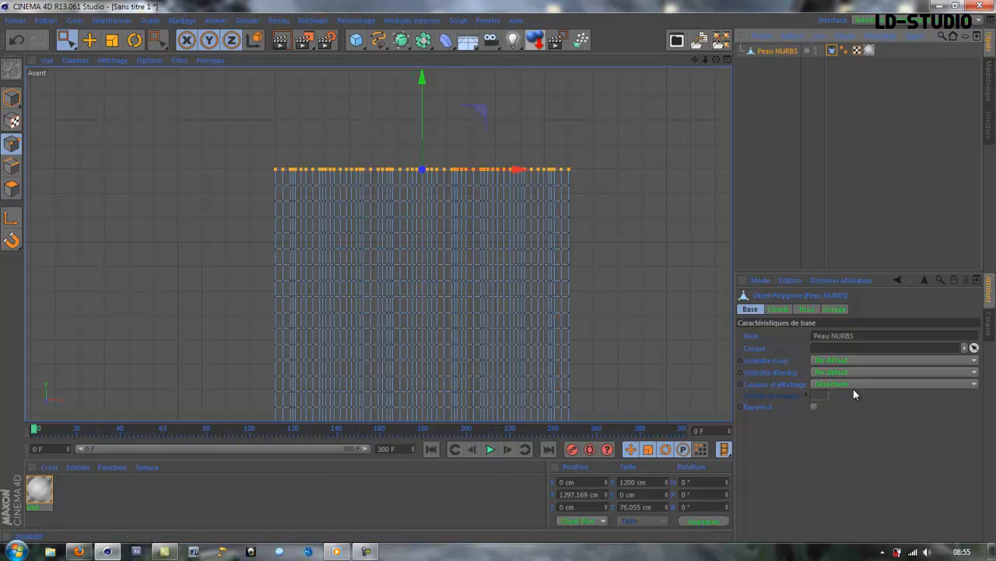
{"action": "left_click", "coordinate": [831, 50]}
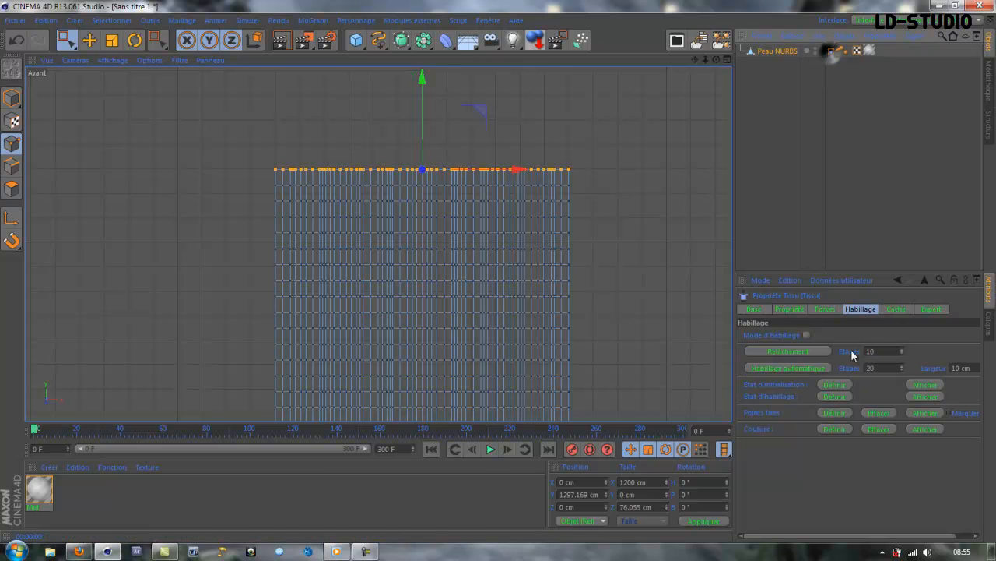
{"action": "left_click", "coordinate": [837, 413]}
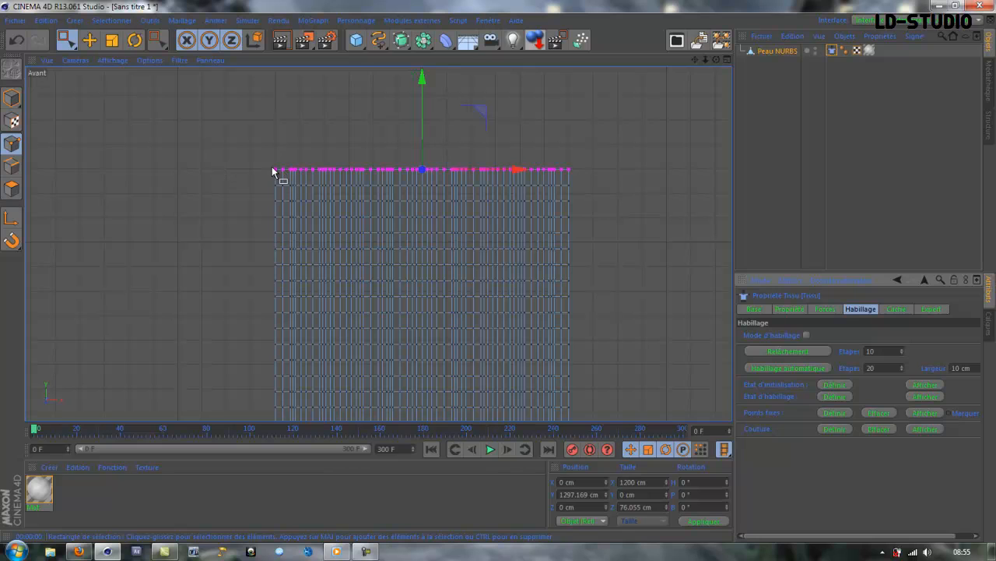
Deselect the curtain in the perspective view, play the pinned cloth simulation, and rewind to the first frame.
{"action": "left_click", "coordinate": [727, 60]}
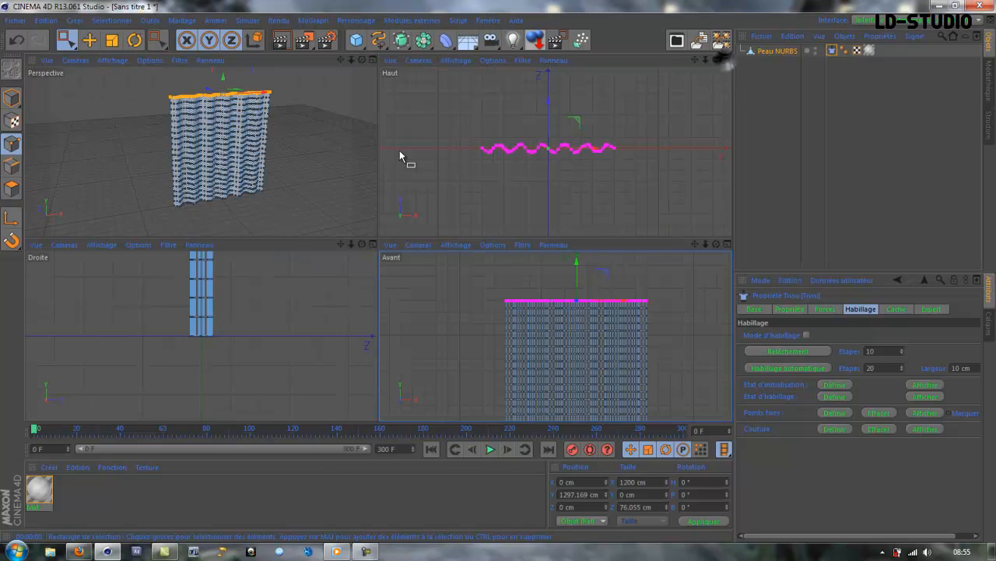
{"action": "left_click", "coordinate": [373, 60]}
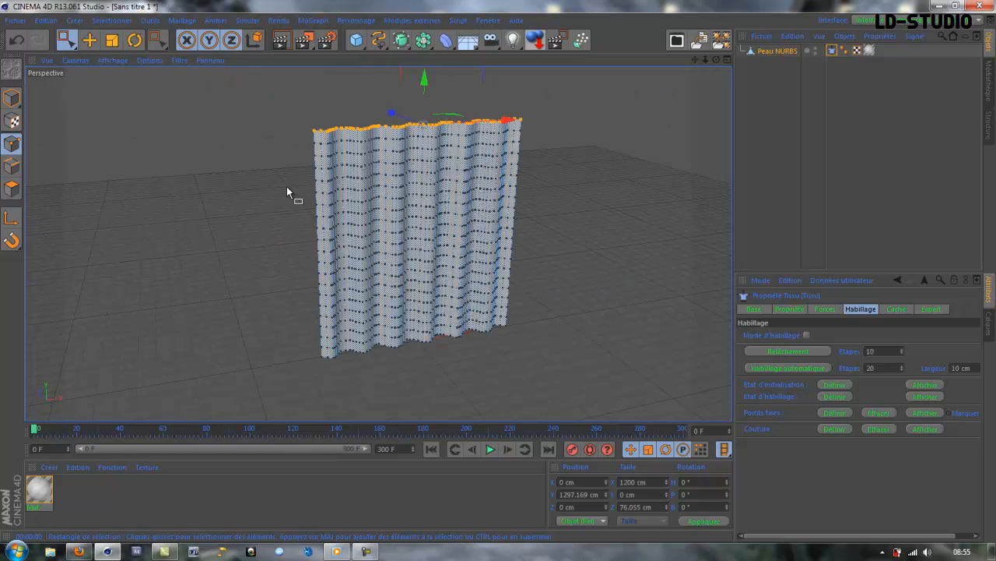
{"action": "left_click", "coordinate": [775, 50]}
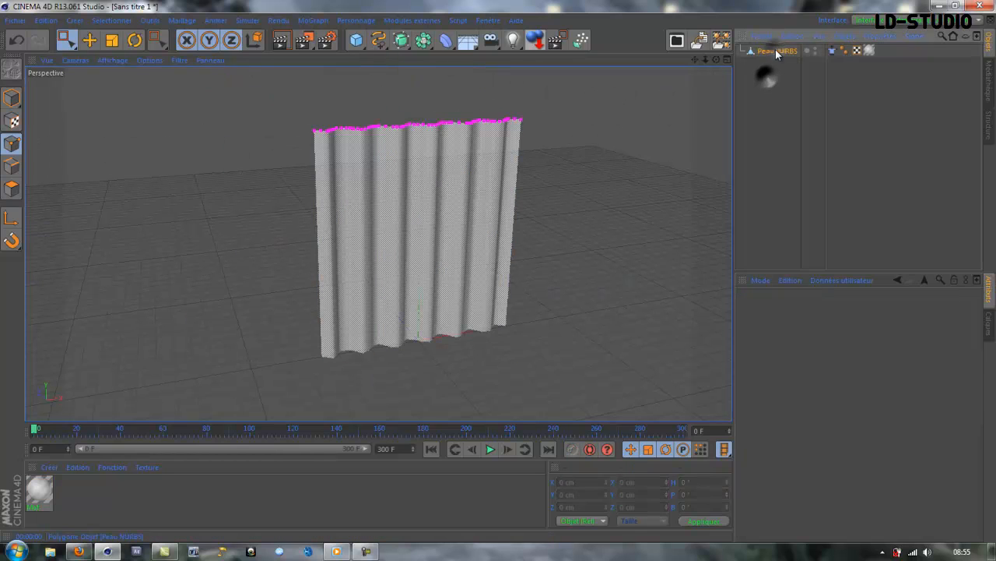
{"action": "left_click", "coordinate": [742, 112]}
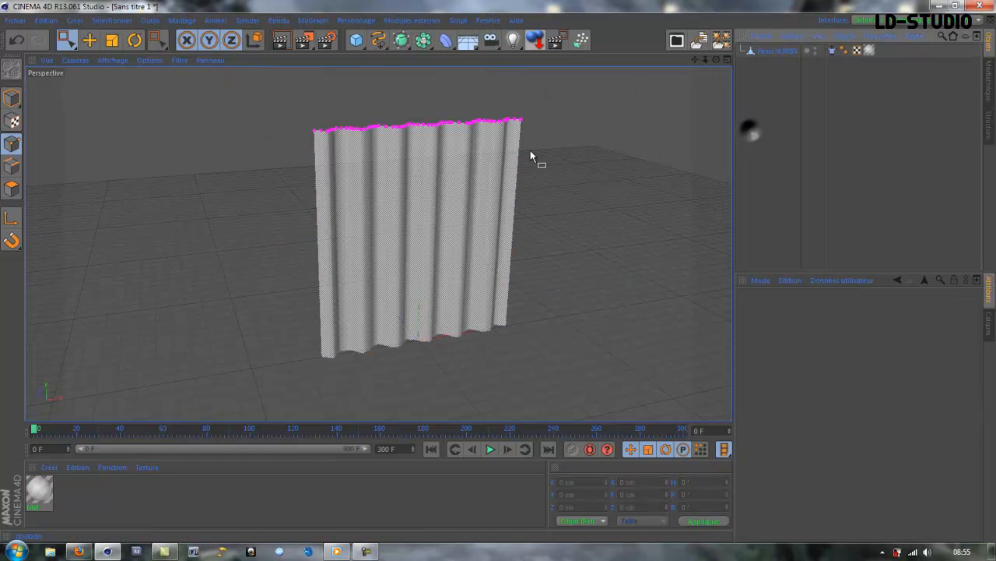
{"action": "left_click", "coordinate": [492, 449]}
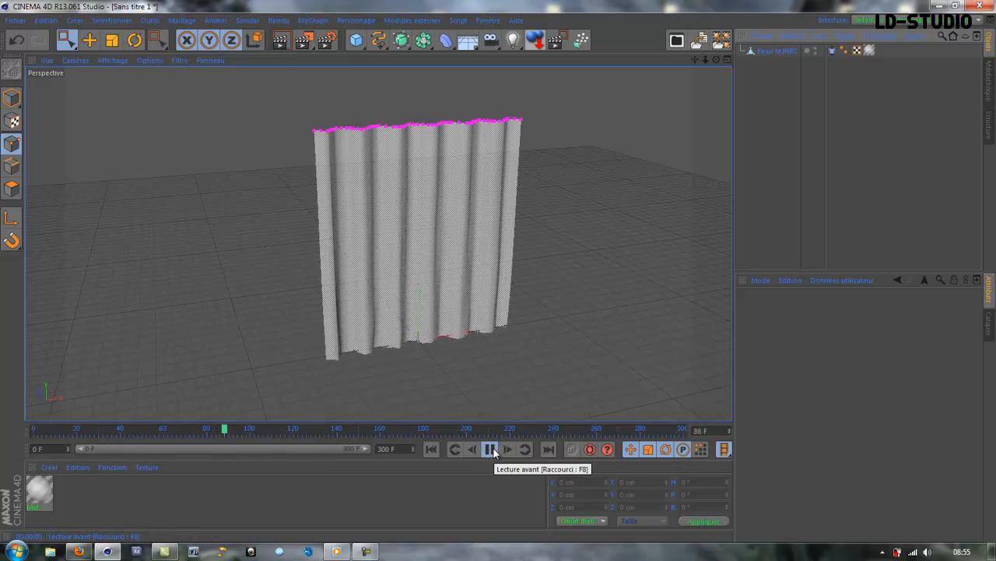
{"action": "left_click", "coordinate": [492, 450]}
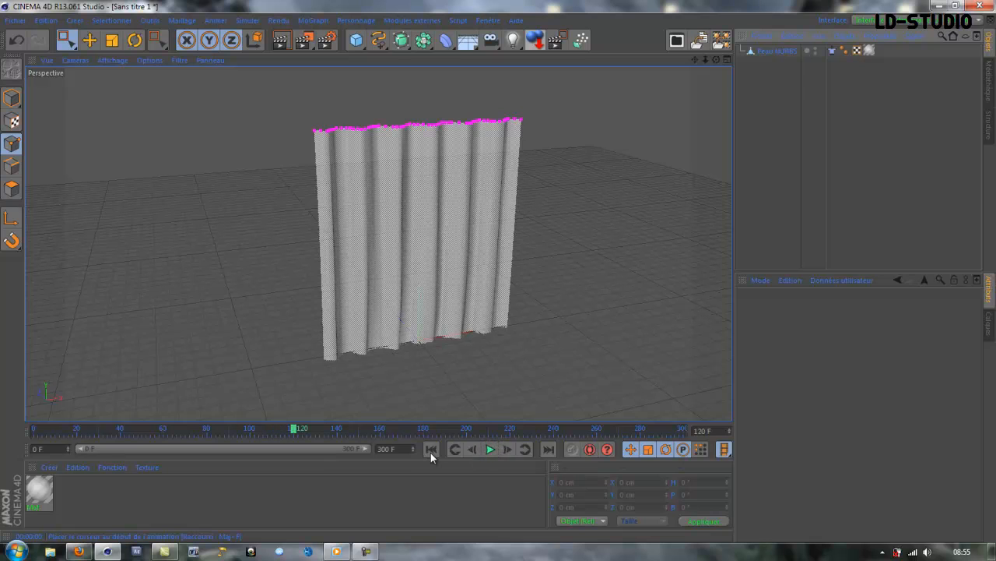
{"action": "left_click", "coordinate": [431, 450]}
Play the simulation while watching the curtain's lower edge up close, and return to frame 0.
{"action": "scroll", "coordinate": [469, 373], "scroll_direction": "up", "scroll_amount": 3}
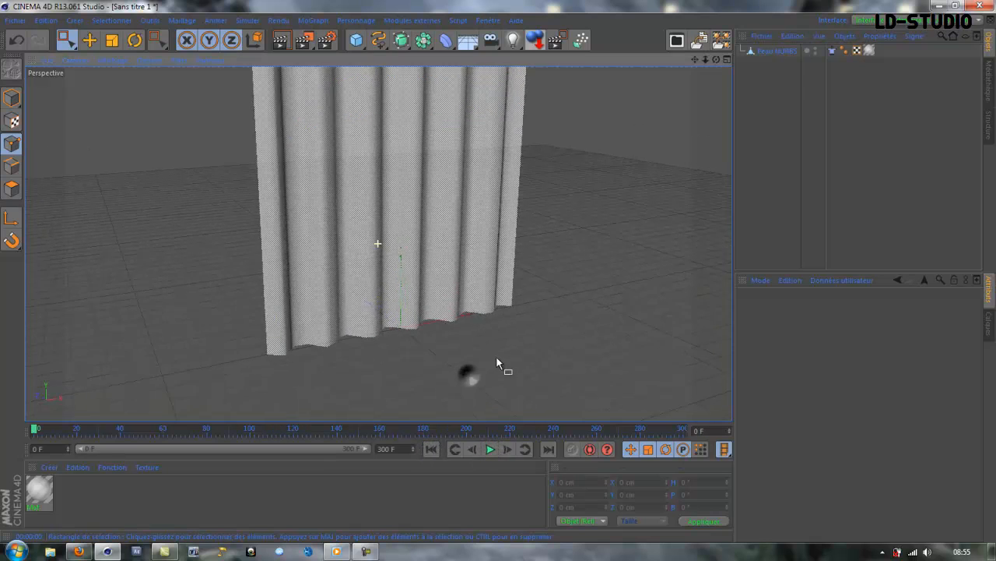
{"action": "mouse_move", "coordinate": [497, 358]}
{"action": "left_mouse_down", "text": "alt"}
{"action": "mouse_move", "coordinate": [531, 343]}
{"action": "mouse_move", "coordinate": [515, 350]}
{"action": "left_mouse_up", "text": "alt"}
{"action": "left_click", "coordinate": [489, 451]}
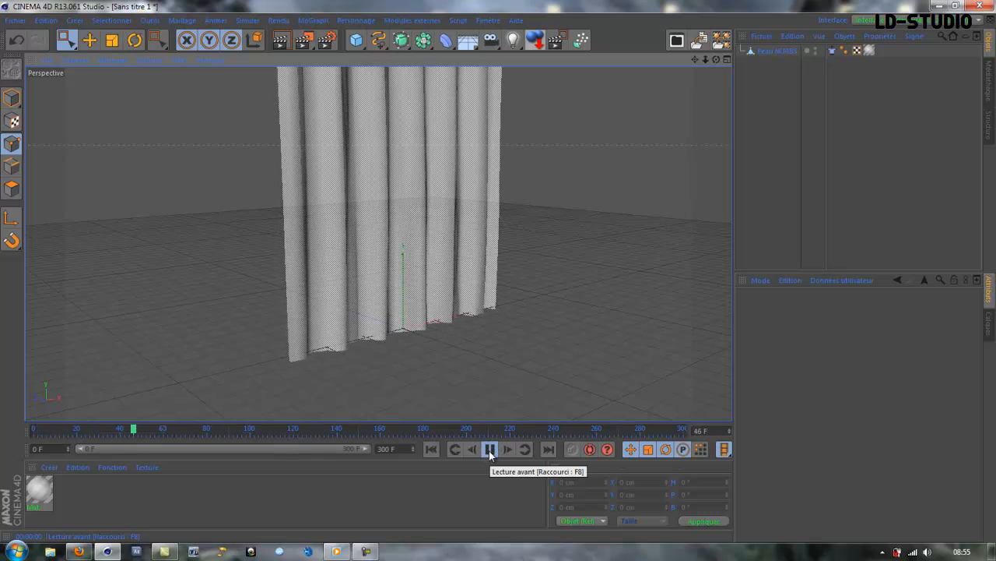
{"action": "left_click", "coordinate": [489, 450]}
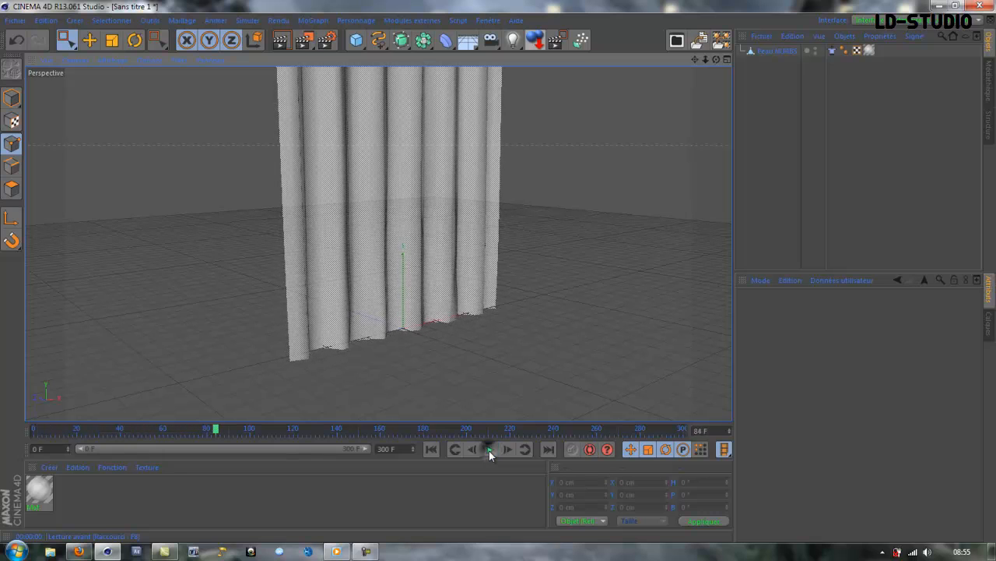
{"action": "left_click", "coordinate": [428, 450]}
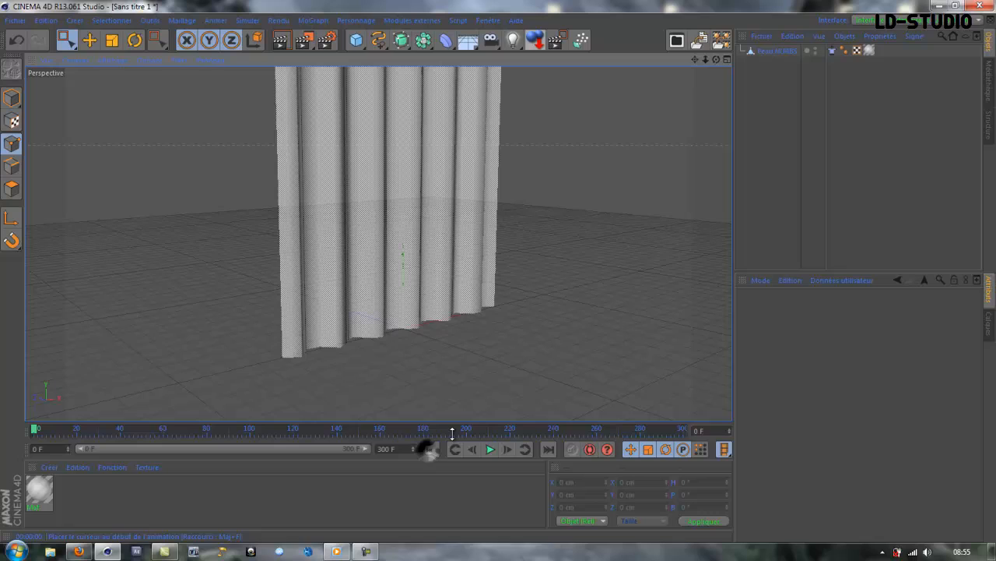
Open the Forces settings of the curtain's Tissu tag.
{"action": "left_click", "coordinate": [832, 50]}
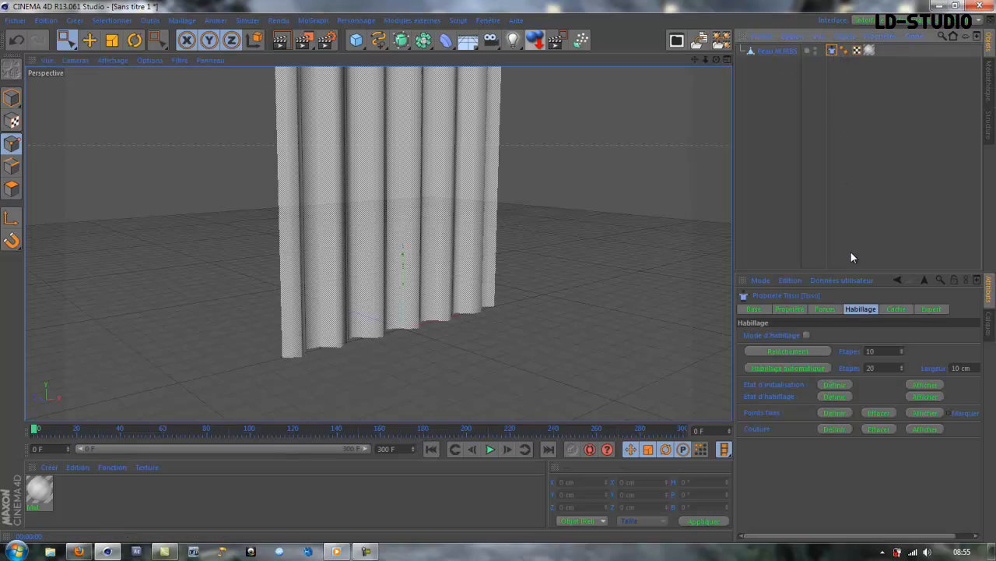
{"action": "left_click", "coordinate": [824, 309]}
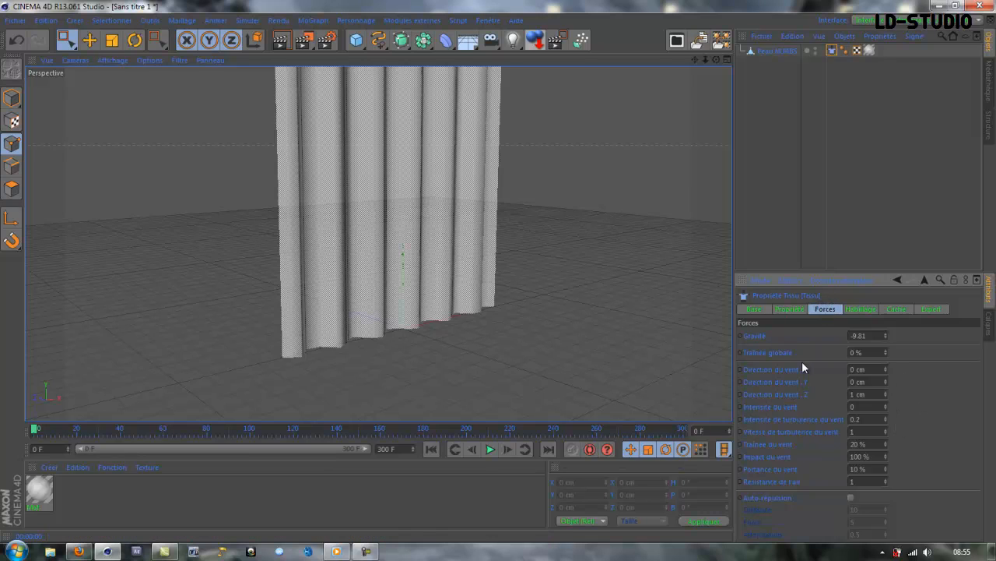
{"action": "scroll", "coordinate": [511, 246], "scroll_direction": "down", "scroll_amount": 2}
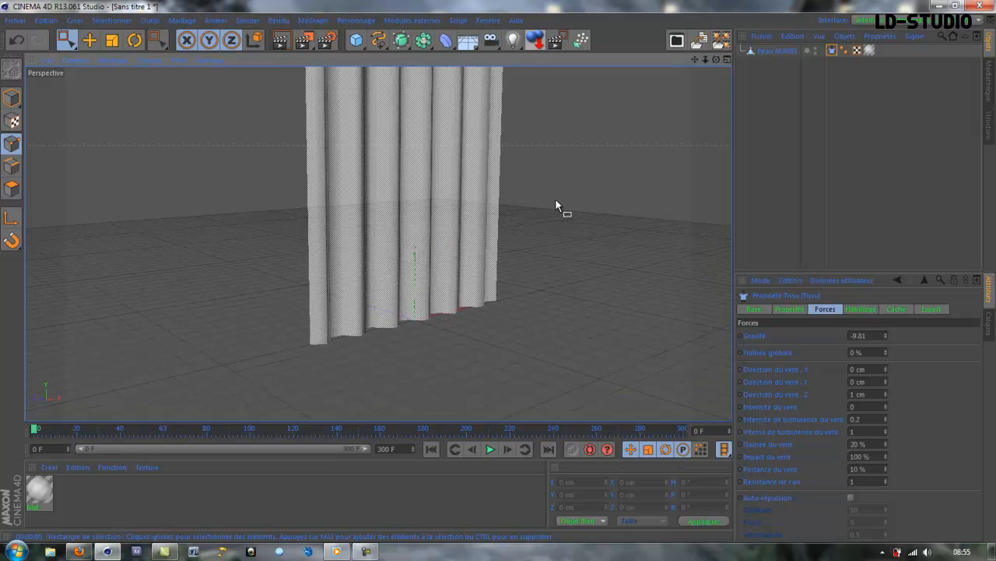
{"action": "left_click_drag", "start_coordinate": [556, 206], "coordinate": [527, 267], "text": "alt"}
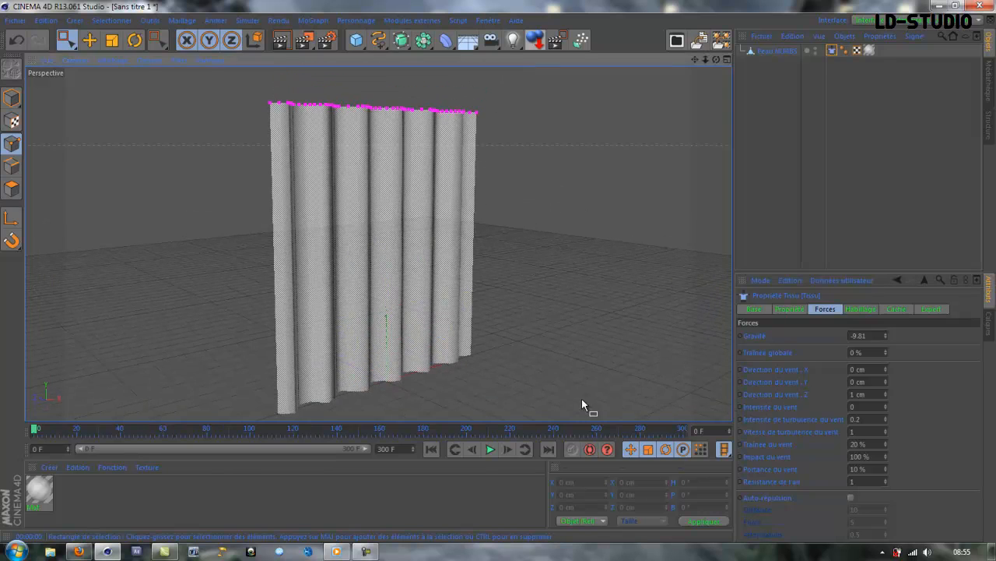
Try a cloth gravity of 0 by playing the simulation, and rewind to the first frame.
{"action": "double_click", "coordinate": [868, 335]}
{"action": "type", "text": "0"}
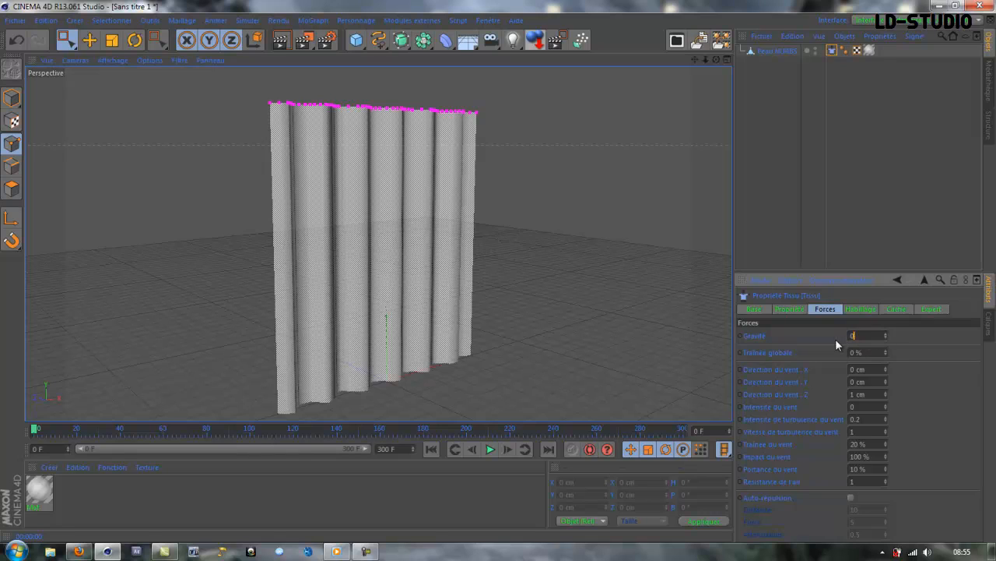
{"action": "left_click", "coordinate": [489, 449]}
{"action": "left_click", "coordinate": [490, 450]}
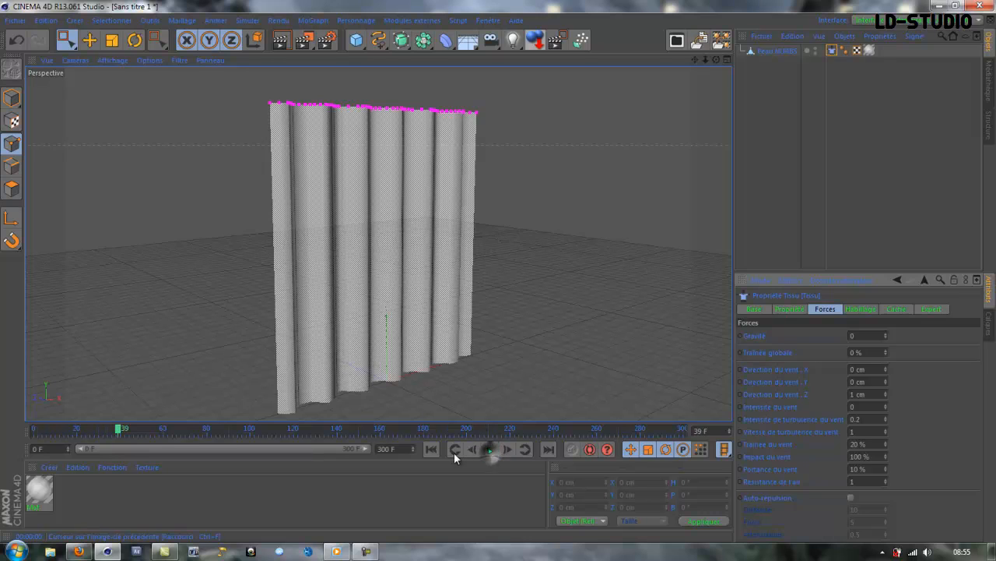
{"action": "left_click", "coordinate": [431, 449]}
Set the cloth gravity to -8, play the simulation to check it, and rewind to the start.
{"action": "double_click", "coordinate": [854, 336]}
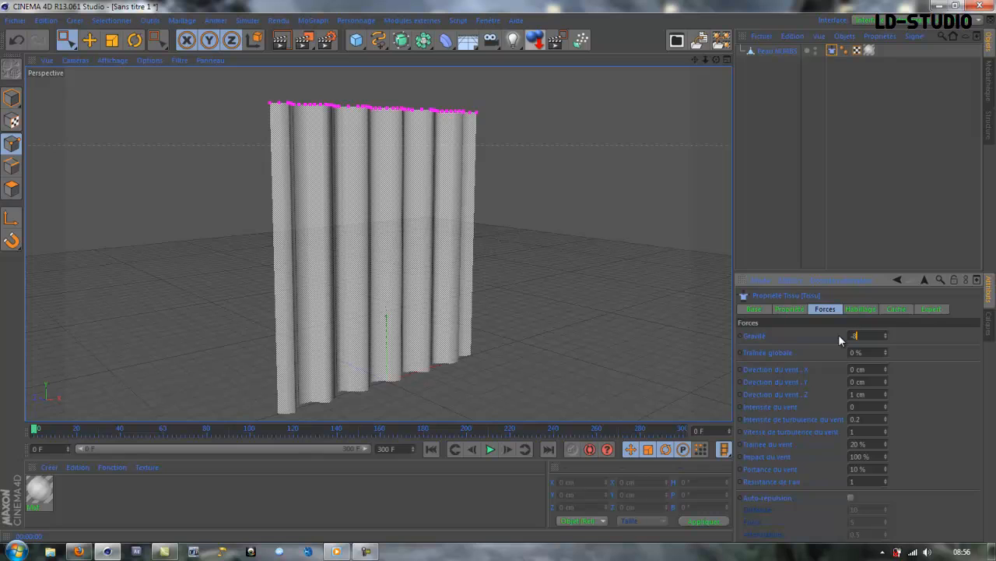
{"action": "left_click", "coordinate": [489, 449]}
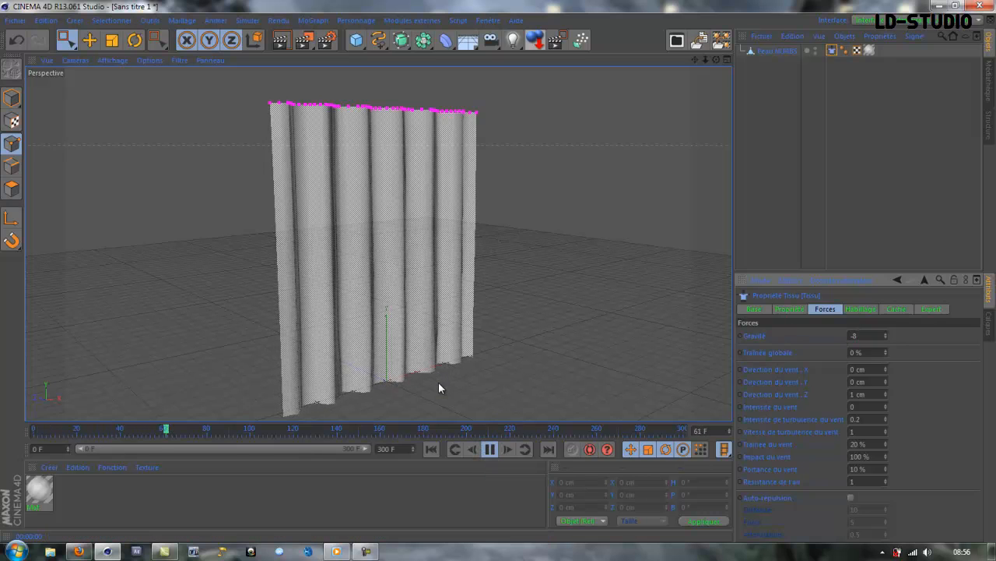
{"action": "left_click", "coordinate": [489, 454]}
{"action": "left_click", "coordinate": [432, 449]}
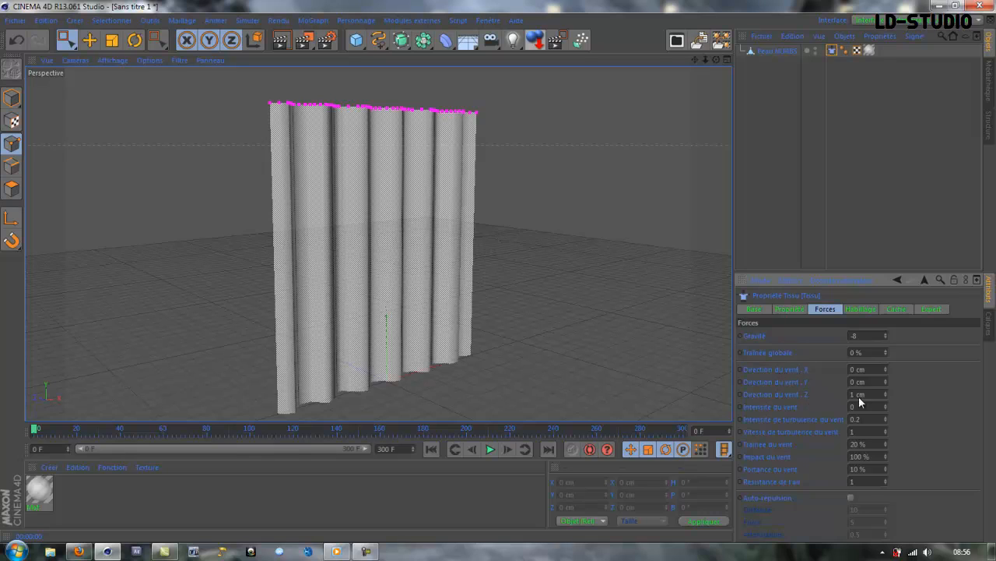
Set the wind direction to 0 cm in Z and 2 cm in X, and play the simulation to check it.
{"action": "left_click_drag", "start_coordinate": [877, 394], "coordinate": [836, 375]}
{"action": "type", "text": "0"}
{"action": "key", "text": "Return"}
{"action": "type", "text": "2"}
{"action": "key", "text": "Return"}
{"action": "left_click", "coordinate": [490, 449]}
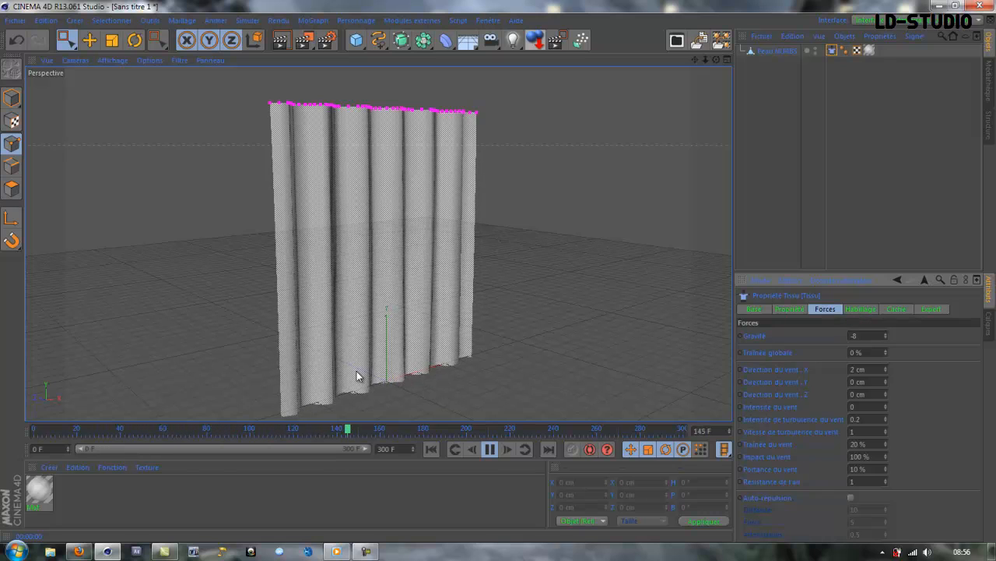
{"action": "left_click", "coordinate": [490, 449]}
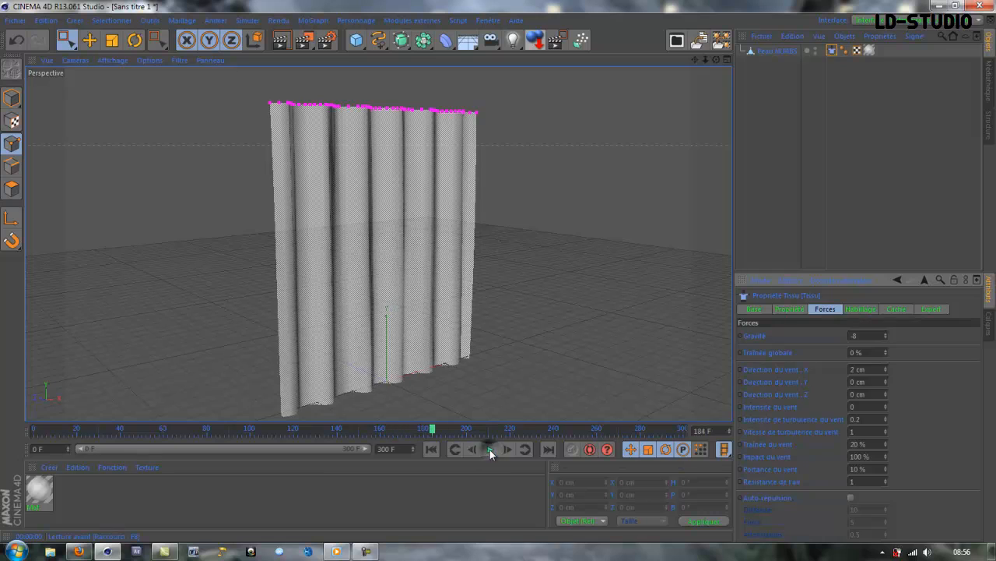
Set the wind turbulence speed to 9 and test the simulation from the first frame.
{"action": "left_click", "coordinate": [432, 448]}
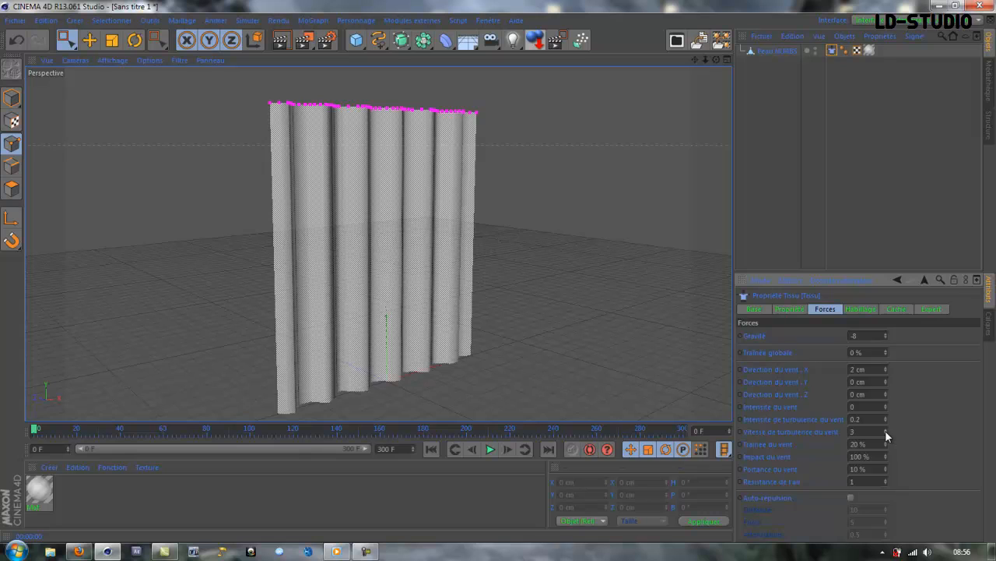
{"action": "left_click", "coordinate": [489, 450]}
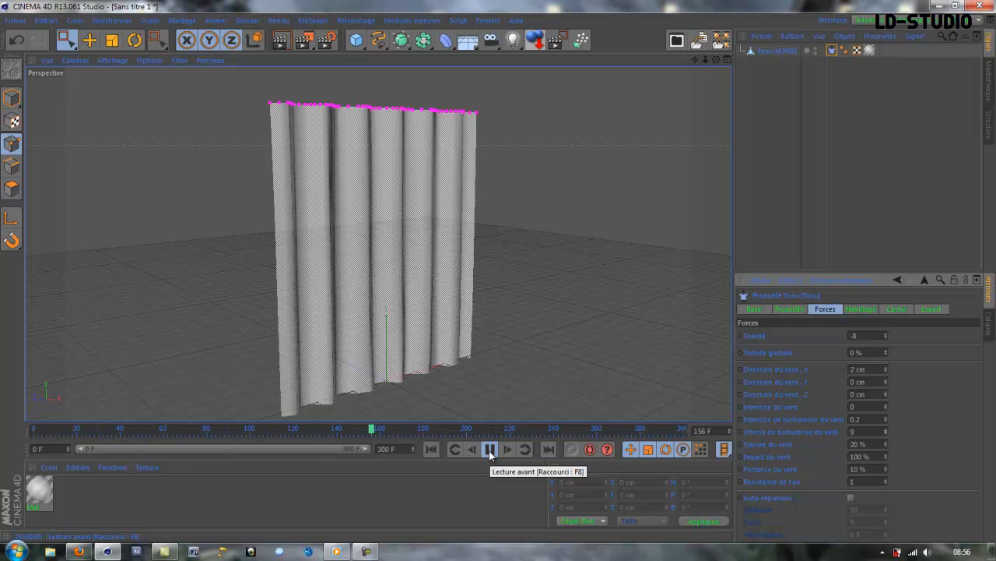
{"action": "left_click", "coordinate": [490, 450]}
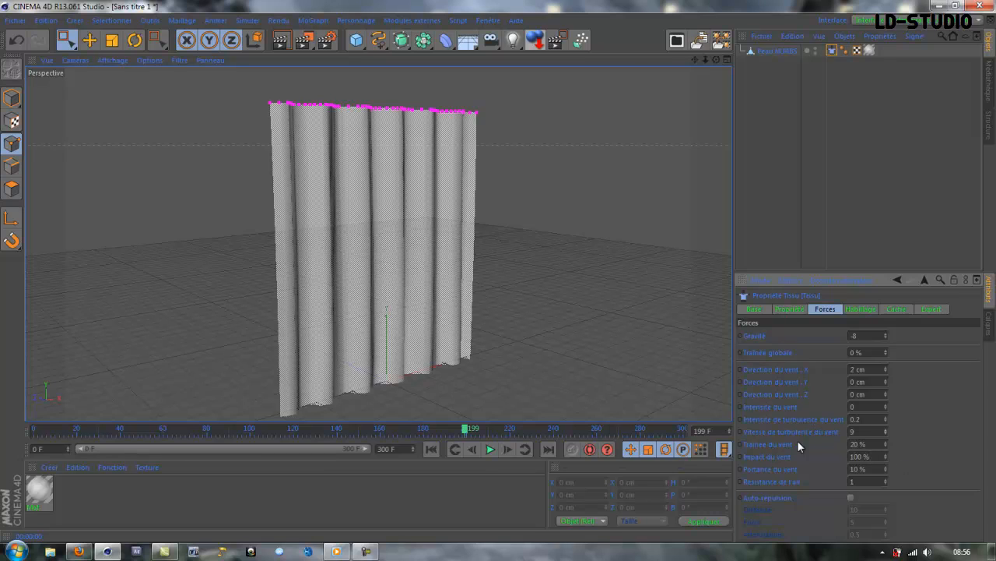
Set the wind intensity to 0.1 and replay the simulation from frame 0 to check the curtain's movement.
{"action": "left_click", "coordinate": [884, 406]}
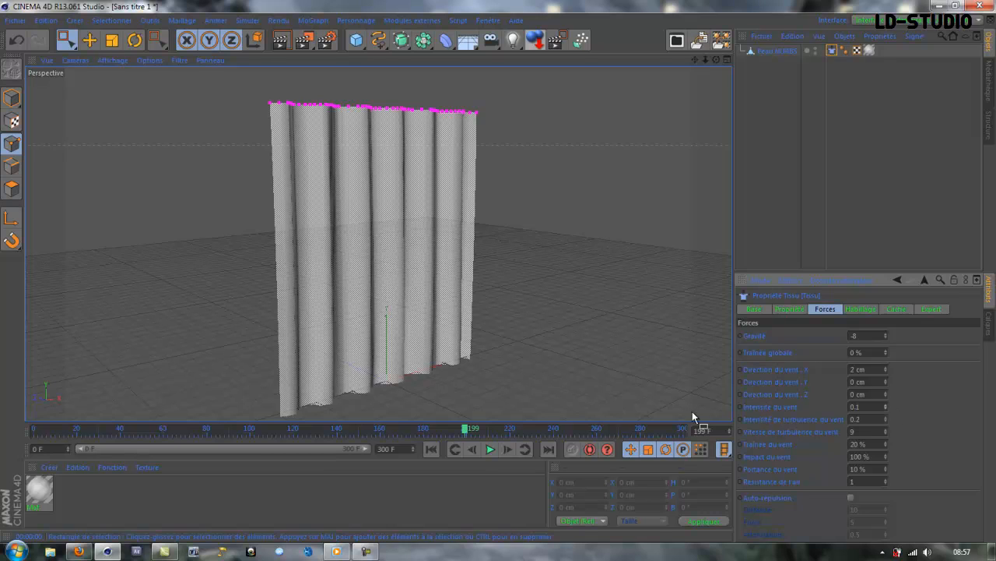
{"action": "left_click", "coordinate": [490, 449]}
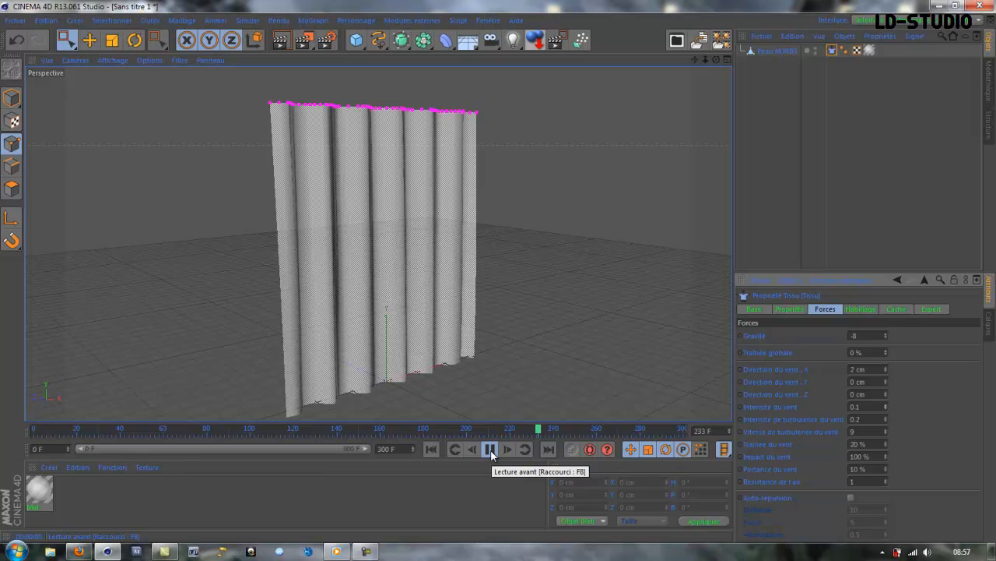
{"action": "left_click", "coordinate": [491, 450]}
{"action": "left_click", "coordinate": [430, 449]}
{"action": "left_click", "coordinate": [490, 449]}
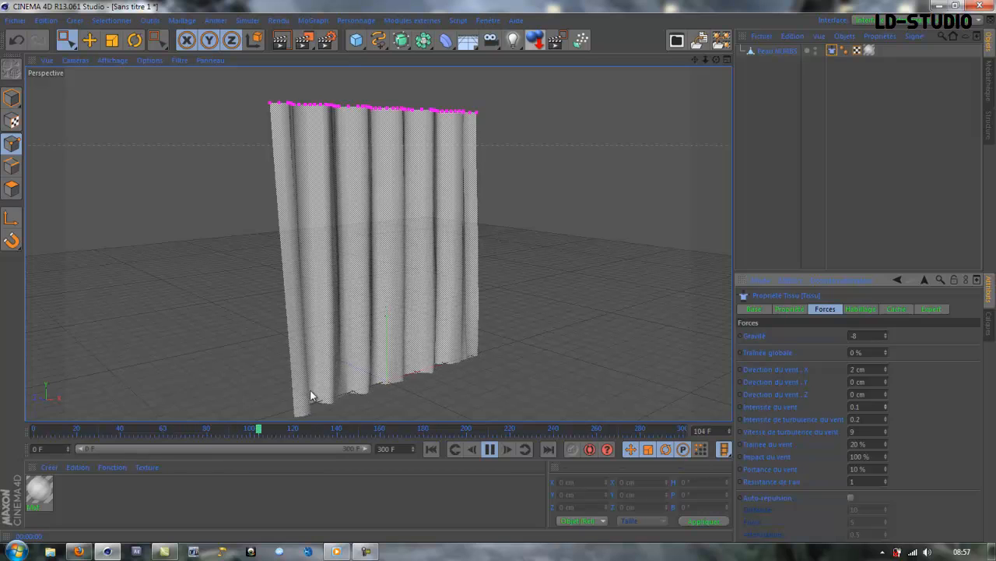
Set the wind intensity to 0.4 and the X wind direction to 2.9 cm during playback, and rewind to the start.
{"action": "left_click_drag", "start_coordinate": [478, 374], "coordinate": [585, 357], "text": "alt"}
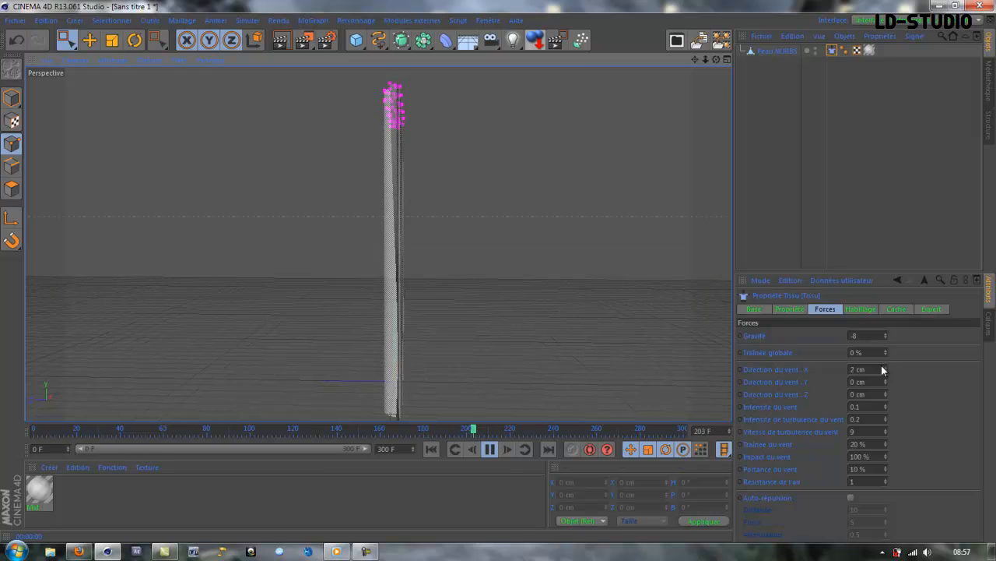
{"action": "left_click", "coordinate": [885, 405]}
{"action": "left_click", "coordinate": [885, 406]}
{"action": "left_click", "coordinate": [885, 406]}
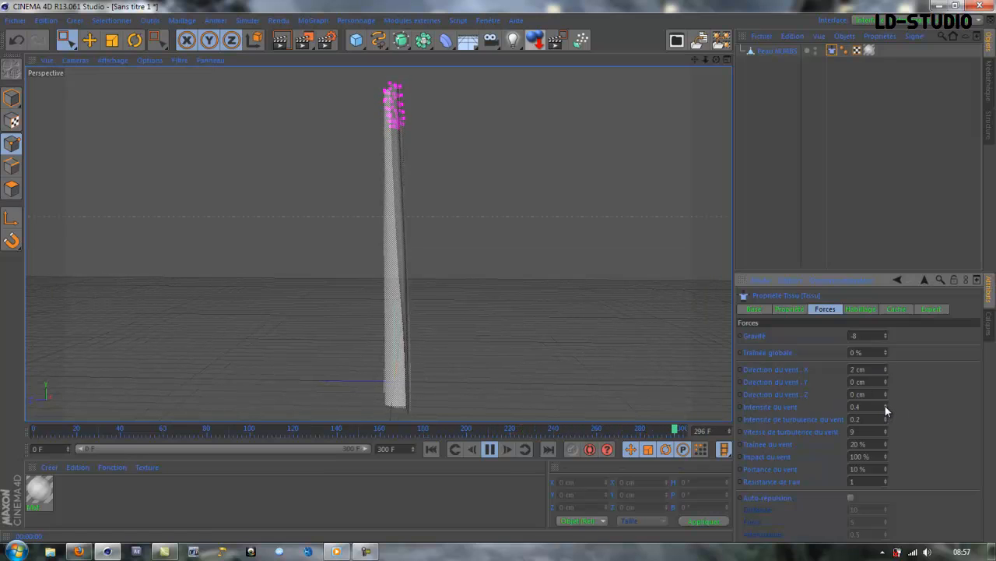
{"action": "left_click_drag", "start_coordinate": [552, 355], "coordinate": [464, 382], "text": "alt"}
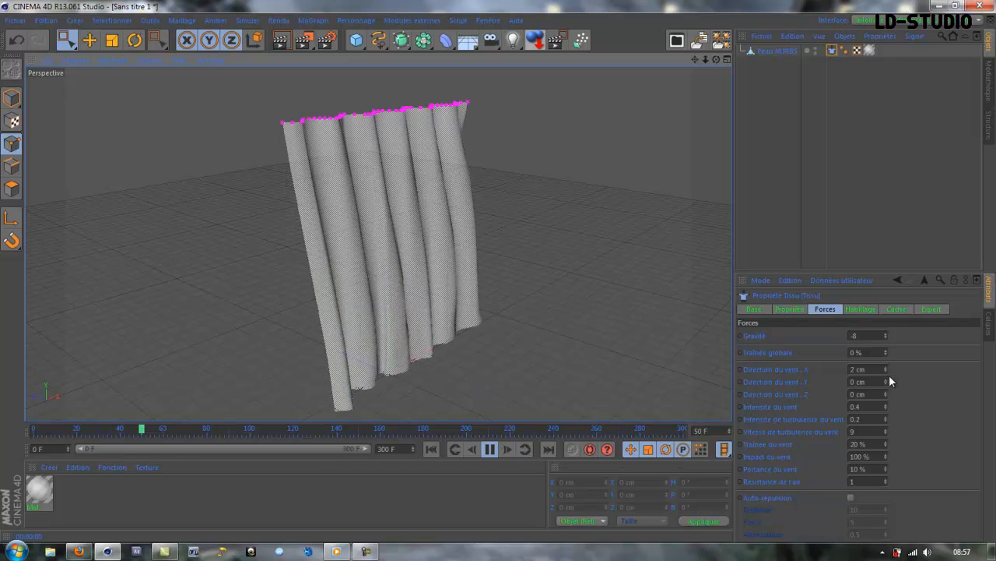
{"action": "left_click_drag", "start_coordinate": [887, 369], "coordinate": [886, 368]}
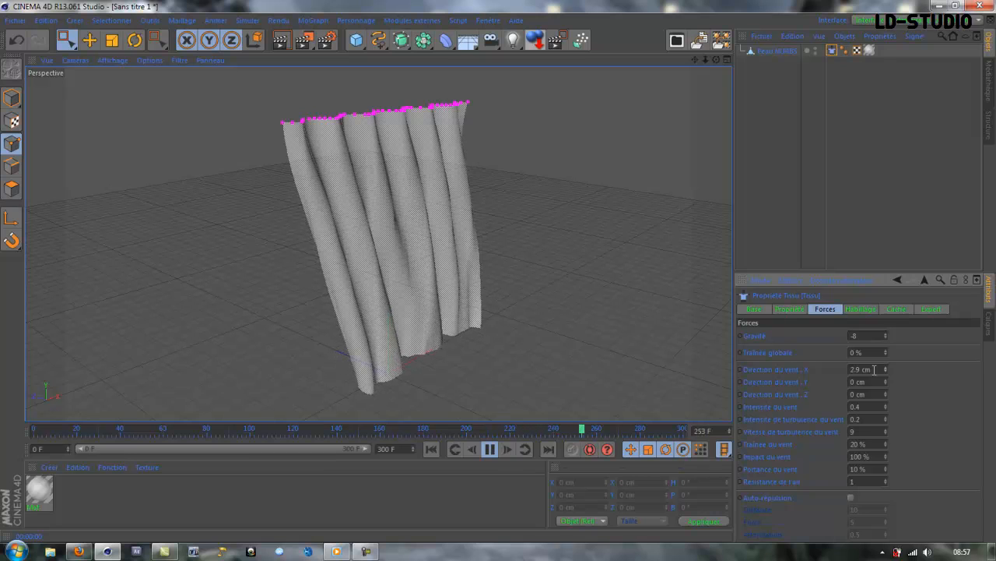
{"action": "left_click", "coordinate": [492, 452]}
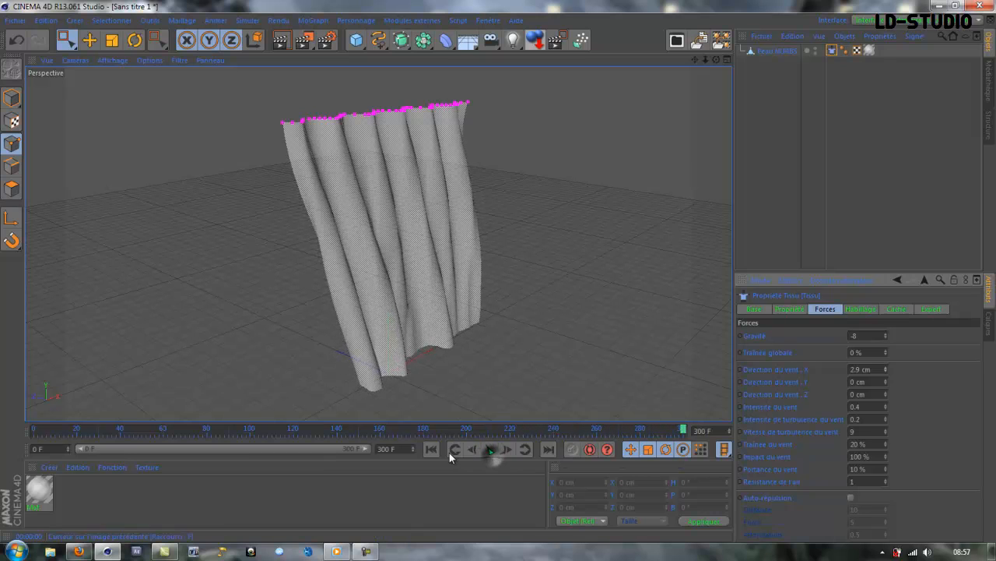
{"action": "left_click", "coordinate": [429, 448]}
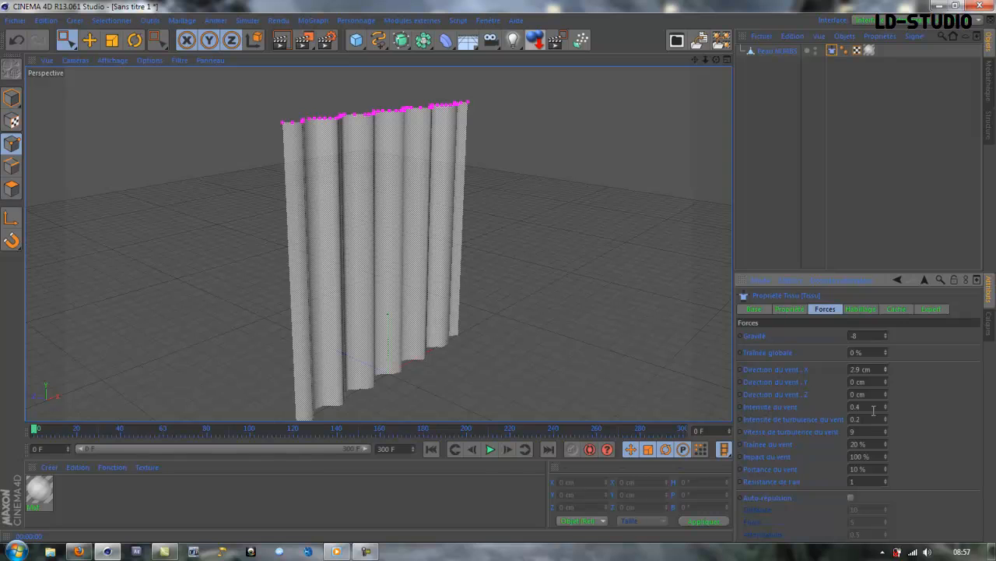
Set the wind intensity to 5 and play the simulation to test the stronger wind on the curtain.
{"action": "double_click", "coordinate": [875, 405]}
{"action": "type", "text": "1"}
{"action": "left_click", "coordinate": [491, 456]}
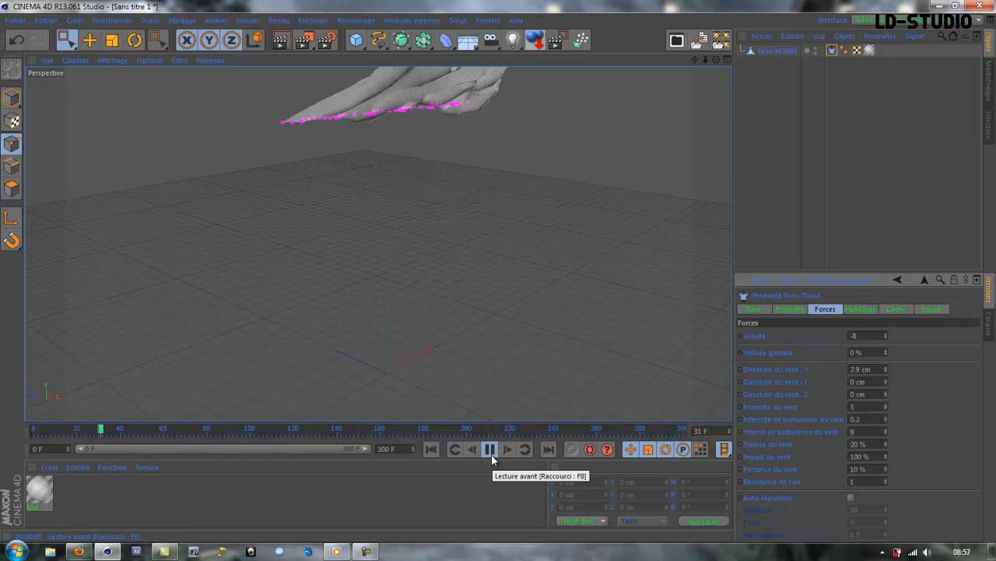
{"action": "left_click", "coordinate": [491, 454]}
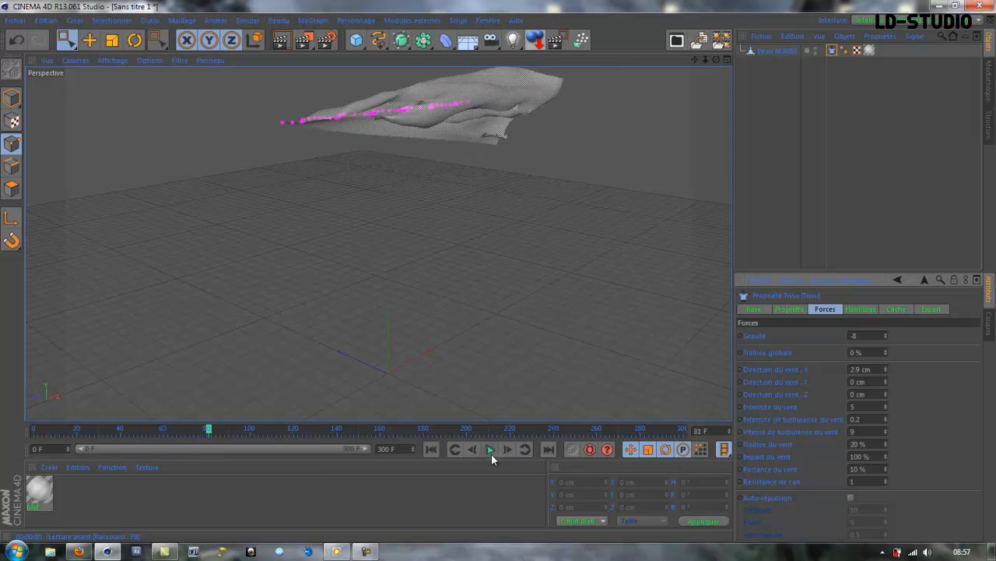
Set the wind intensity to 0.5, replay the simulation from frame 0, and rewind to the start.
{"action": "left_click", "coordinate": [432, 449]}
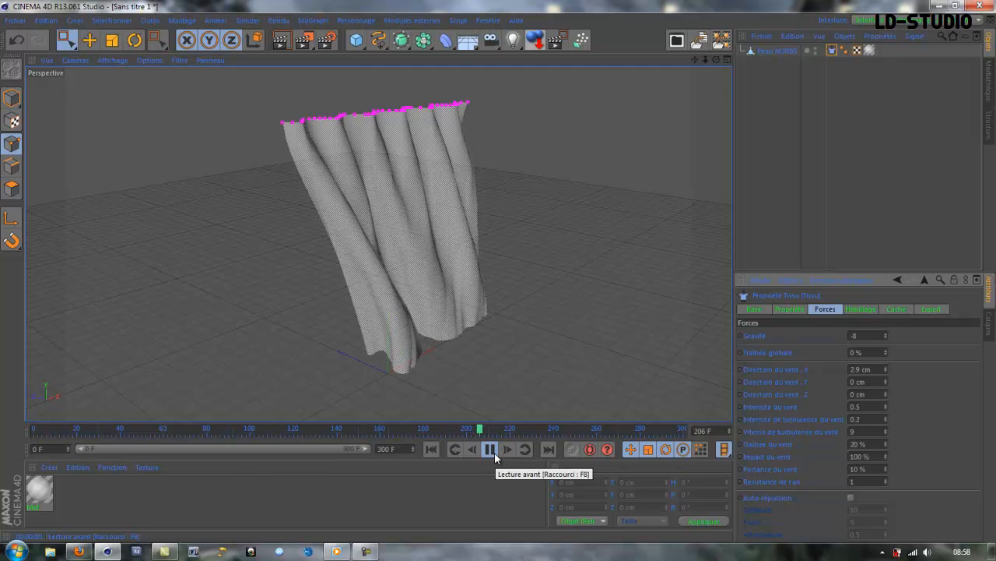
{"action": "left_click", "coordinate": [492, 450]}
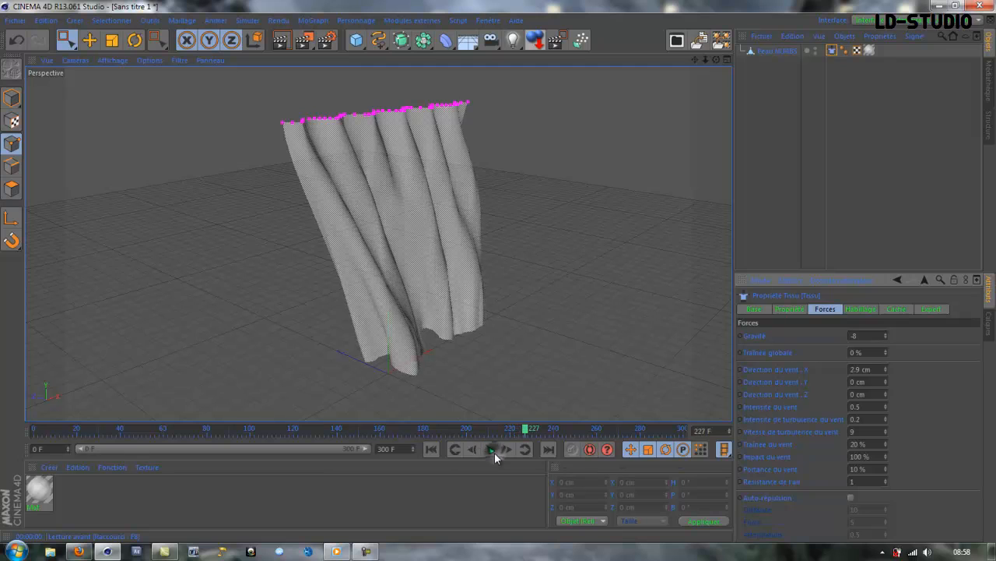
{"action": "left_click", "coordinate": [432, 449]}
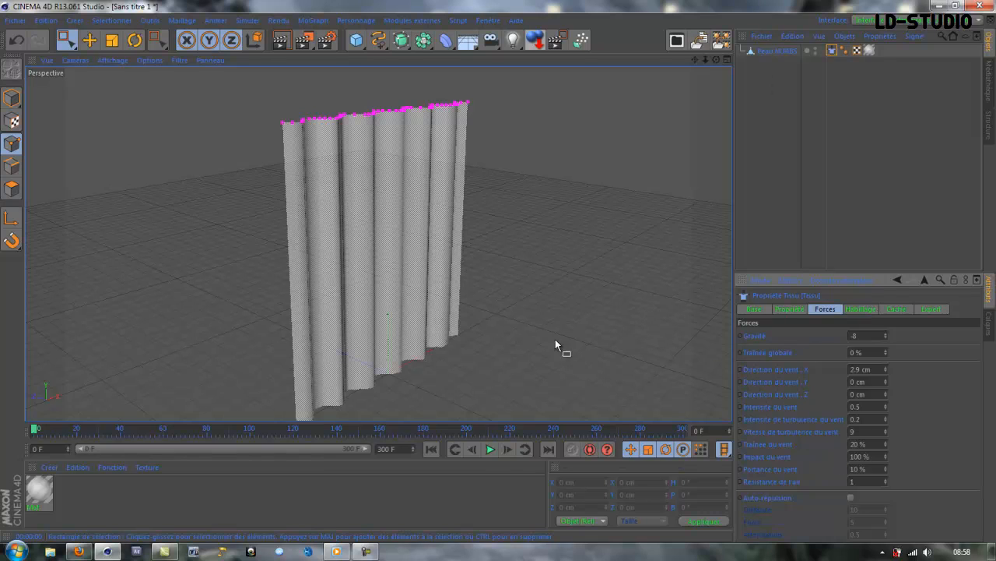
Select the curtain's lower corner point at X 600 cm in the front view and define it as the cloth's fixed point.
{"action": "left_click_drag", "start_coordinate": [503, 353], "coordinate": [460, 350], "text": "alt"}
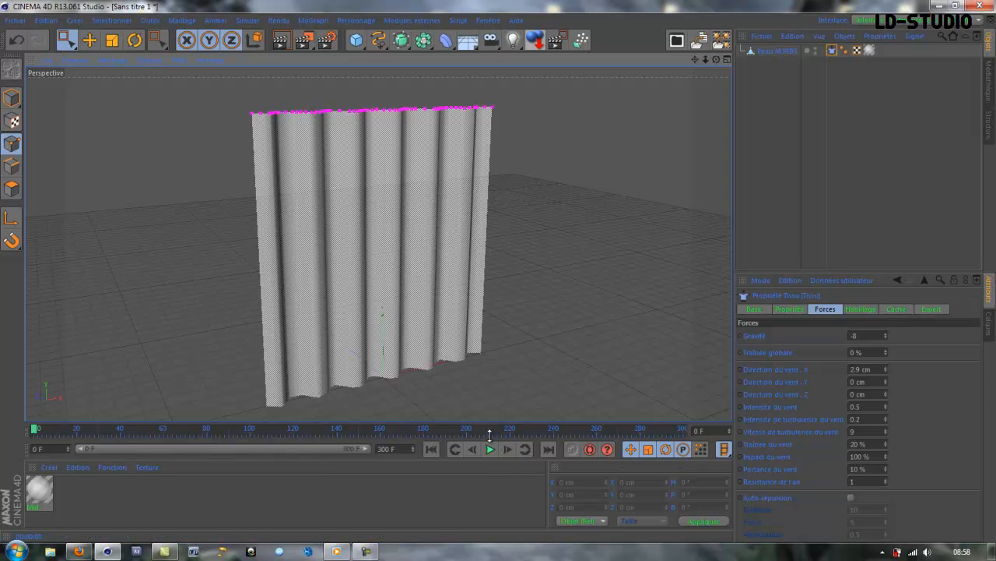
{"action": "middle_click", "coordinate": [535, 311]}
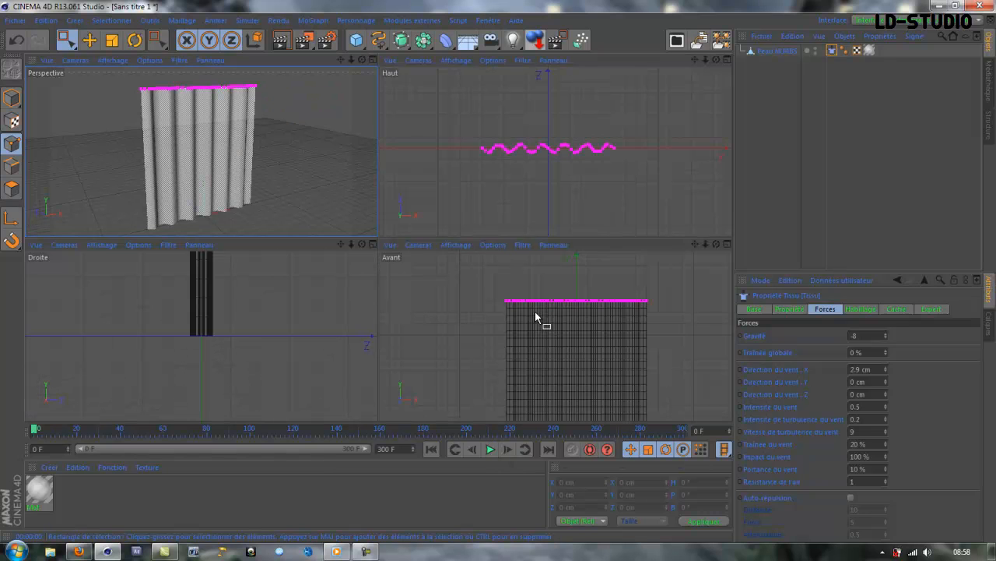
{"action": "middle_click", "coordinate": [454, 346]}
{"action": "middle_click_drag", "start_coordinate": [621, 362], "coordinate": [567, 236], "text": "alt"}
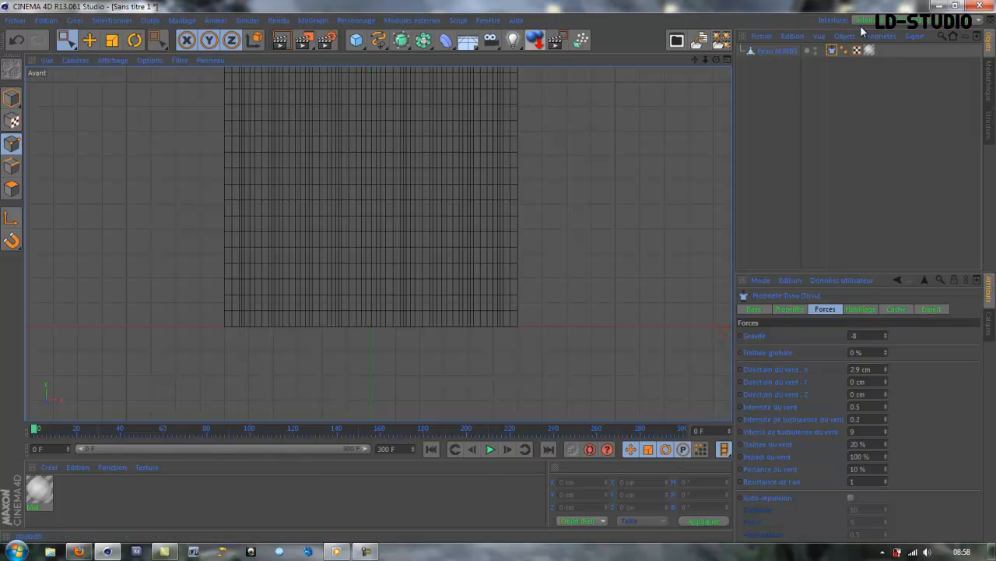
{"action": "left_click", "coordinate": [772, 52]}
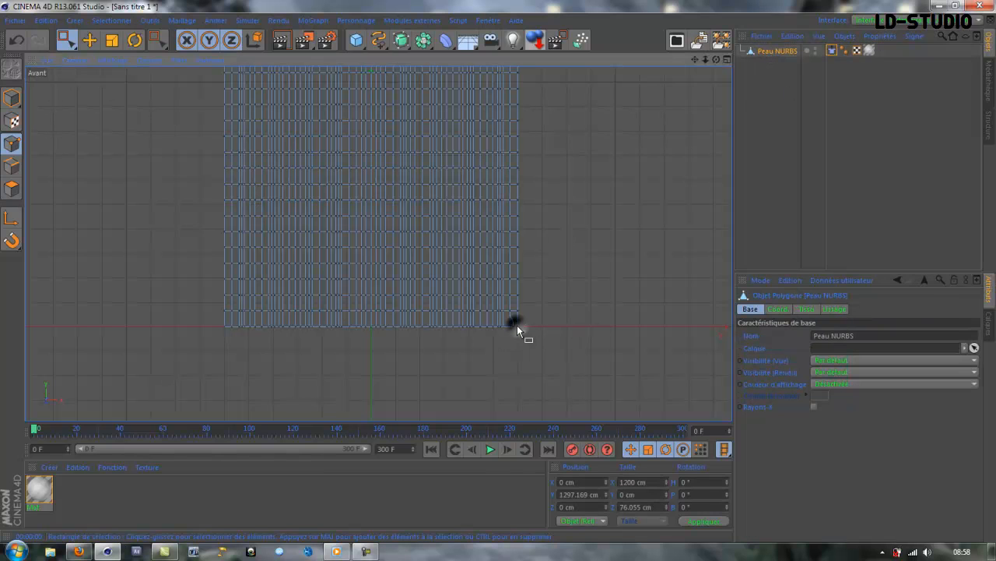
{"action": "left_click_drag", "start_coordinate": [525, 356], "coordinate": [516, 327]}
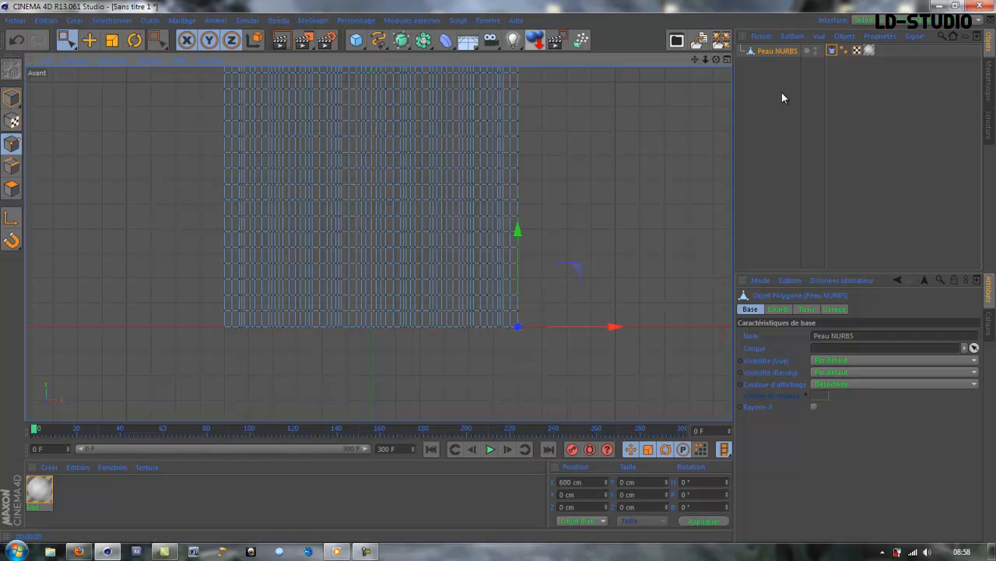
{"action": "left_click", "coordinate": [832, 50]}
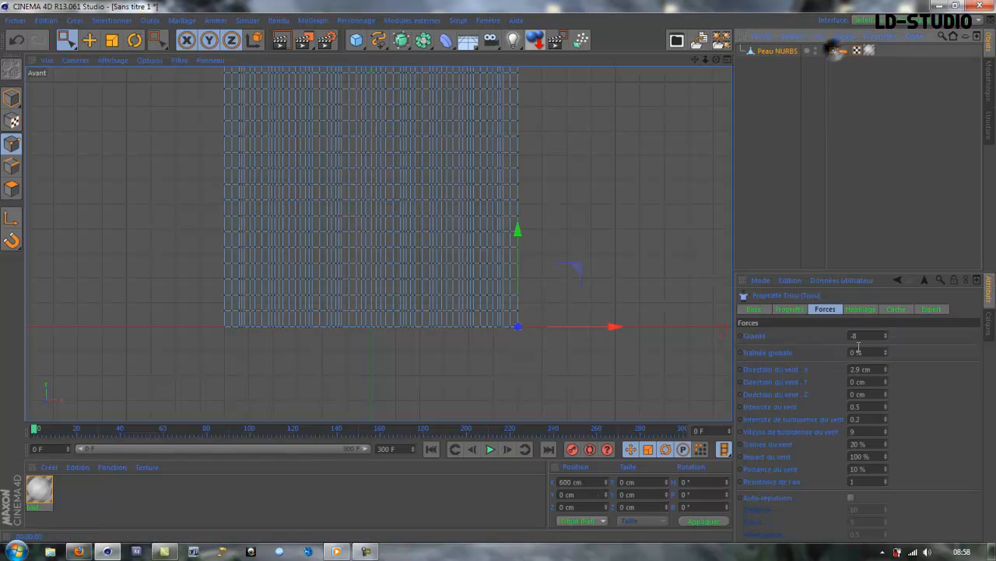
{"action": "left_click", "coordinate": [790, 310]}
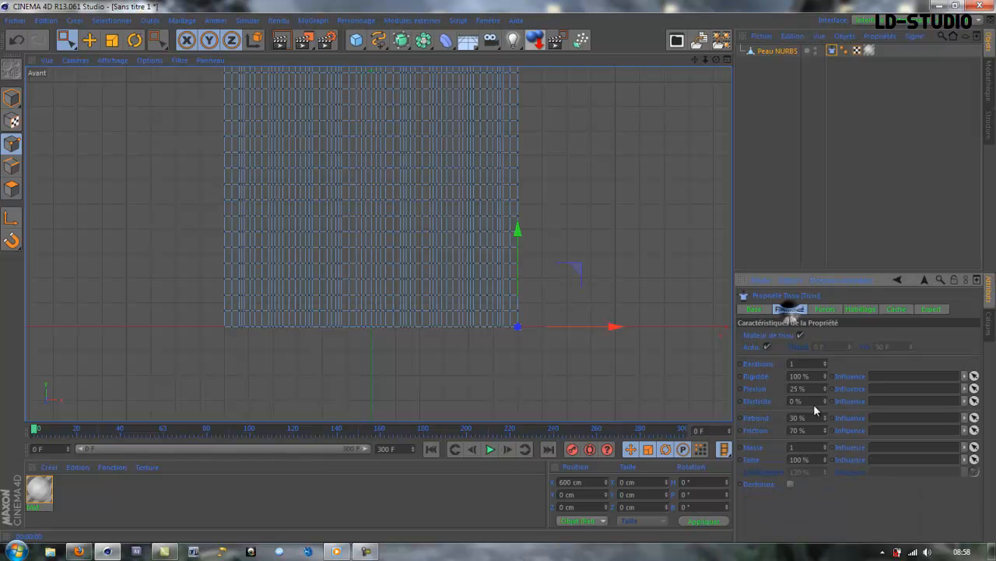
{"action": "left_click", "coordinate": [859, 309]}
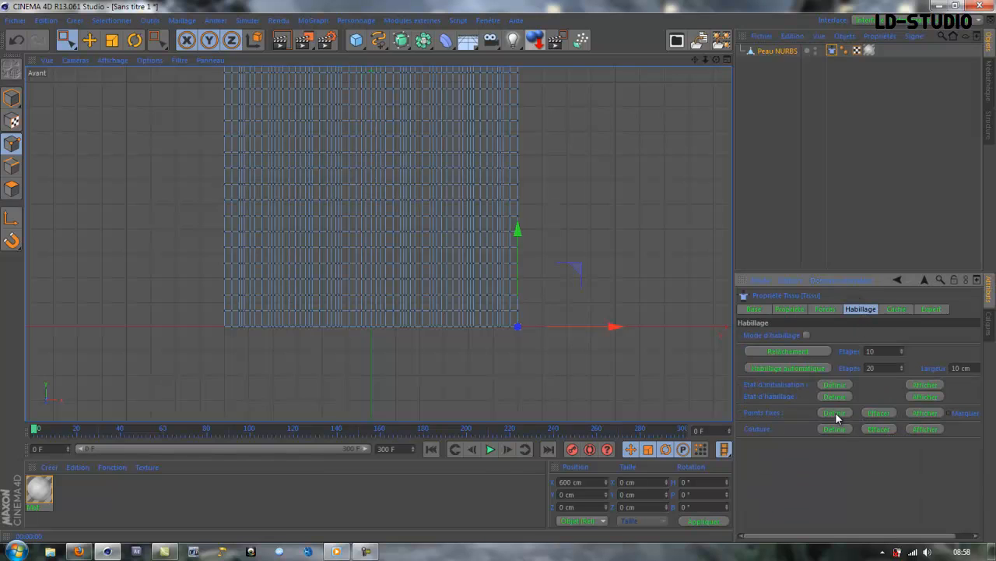
{"action": "left_click", "coordinate": [836, 413]}
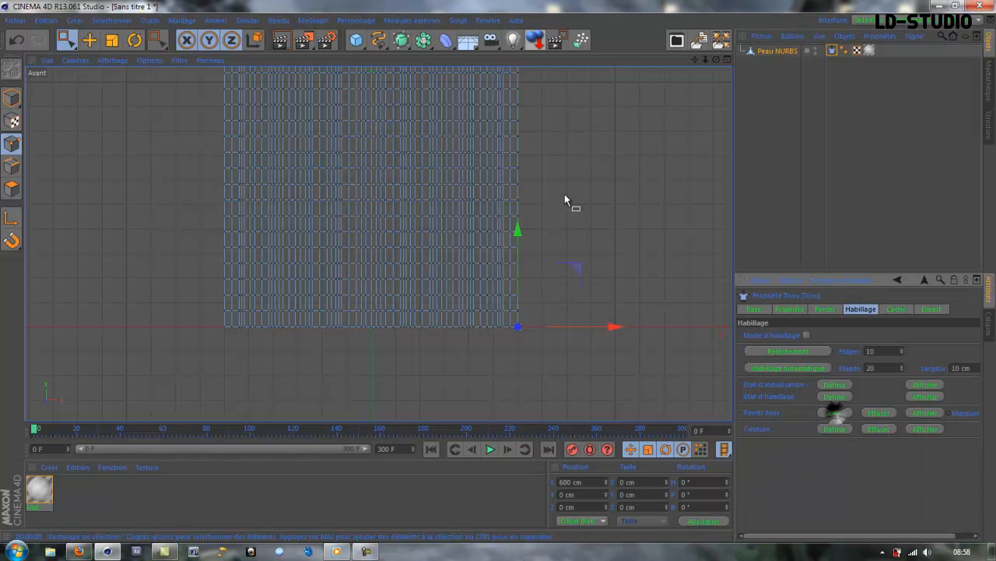
Play the simulation in the perspective view to test the corner fixing, and rewind to frame 0.
{"action": "left_click", "coordinate": [729, 61]}
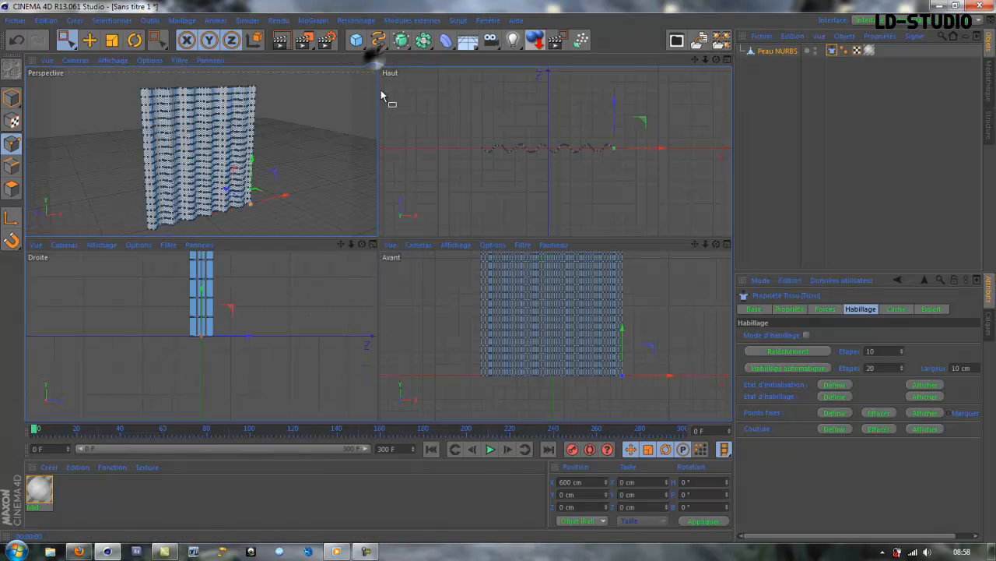
{"action": "left_click", "coordinate": [373, 61]}
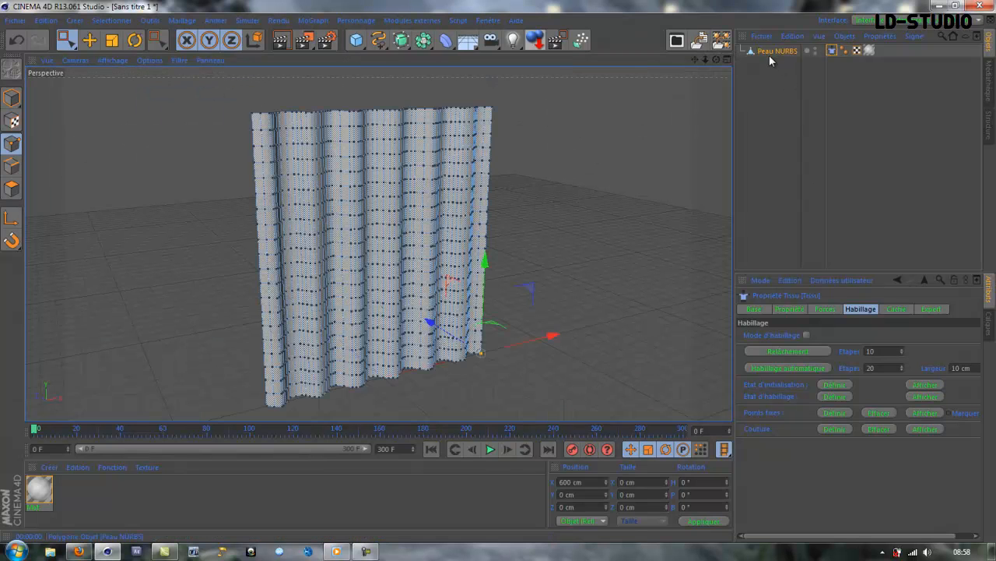
{"action": "left_click", "coordinate": [770, 77]}
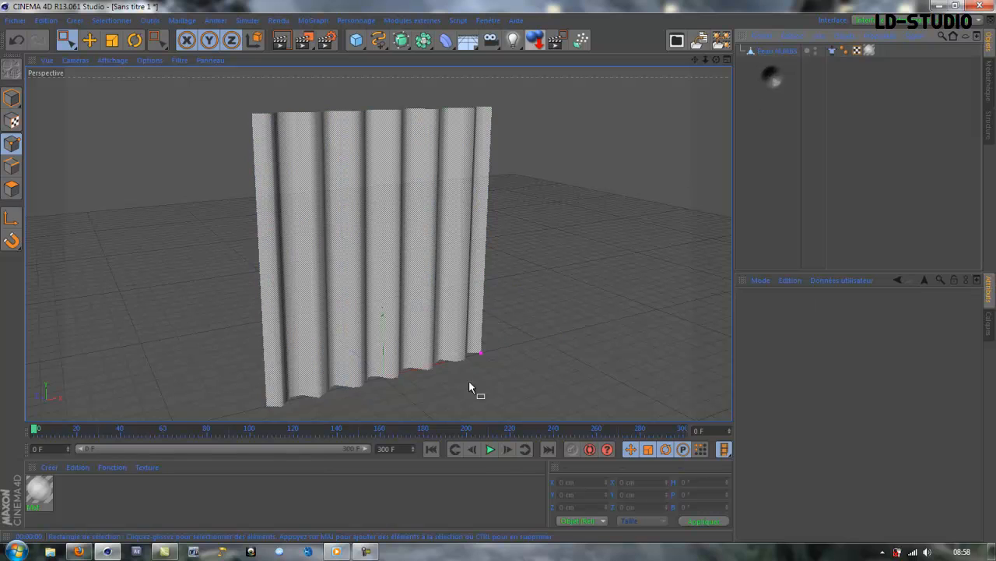
{"action": "left_click", "coordinate": [490, 449]}
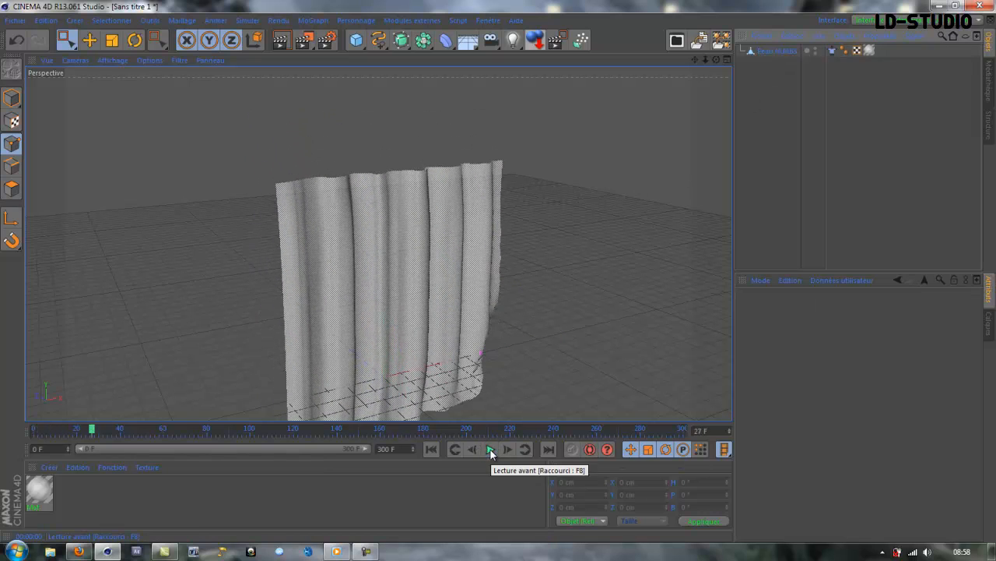
{"action": "left_click", "coordinate": [490, 449]}
{"action": "left_click", "coordinate": [433, 449]}
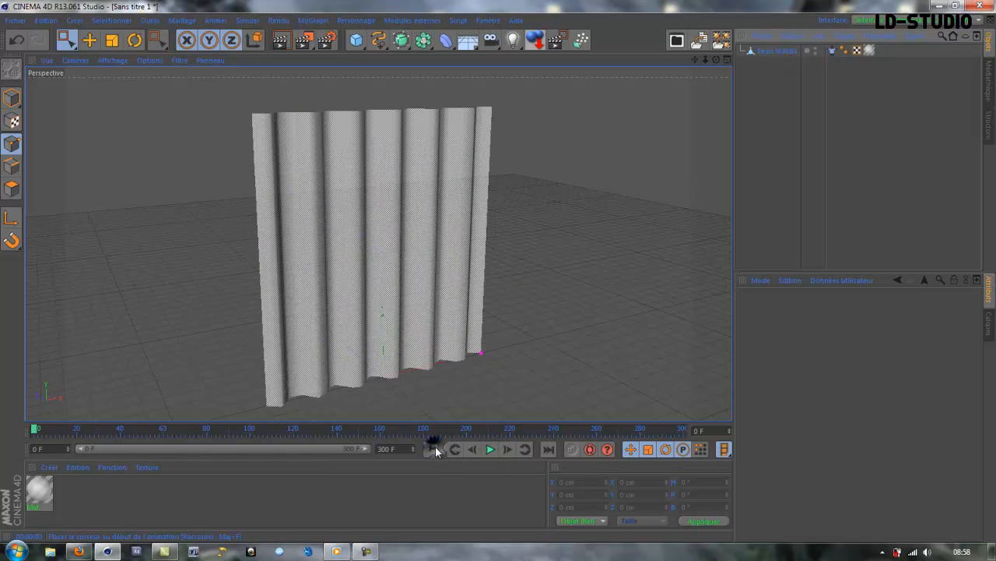
Select the curtain's whole top row of points in the front view and define them as the cloth's fixed points.
{"action": "left_click", "coordinate": [771, 53]}
{"action": "middle_click", "coordinate": [571, 382]}
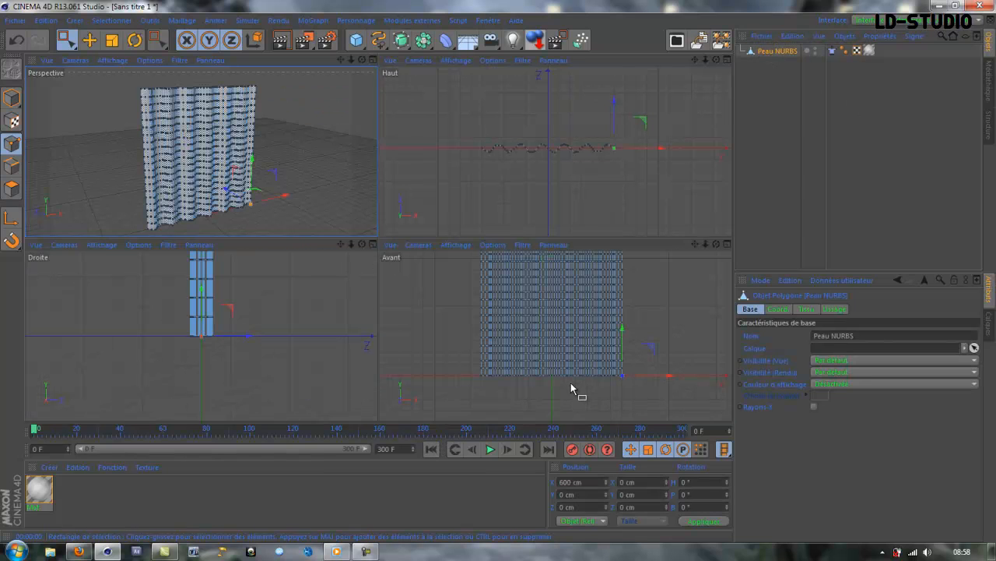
{"action": "middle_click", "coordinate": [456, 329]}
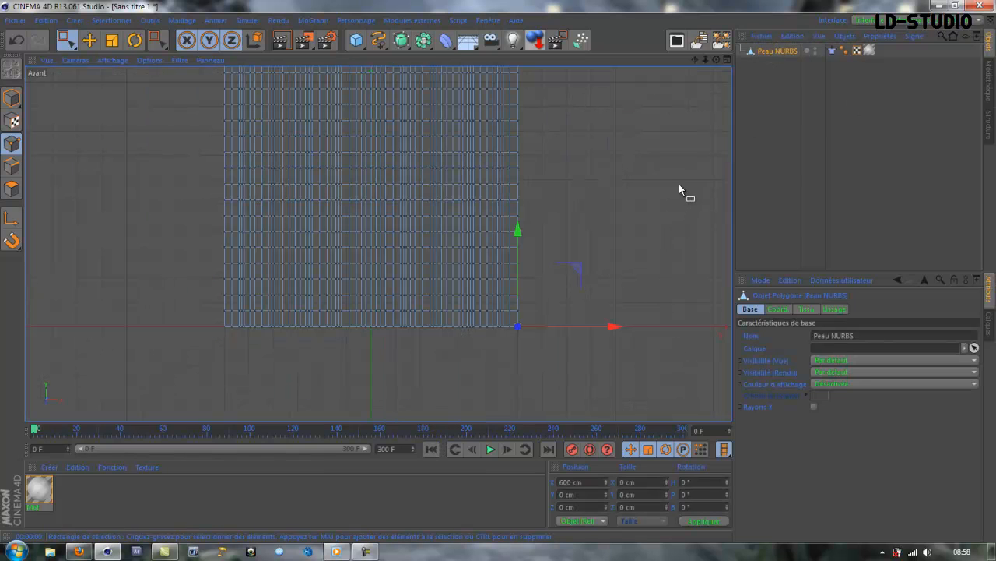
{"action": "scroll", "coordinate": [669, 180], "scroll_direction": "down", "scroll_amount": 3}
{"action": "middle_click_drag", "start_coordinate": [670, 180], "coordinate": [640, 198], "text": "alt"}
{"action": "middle_click_drag", "start_coordinate": [633, 162], "coordinate": [632, 225], "text": "alt"}
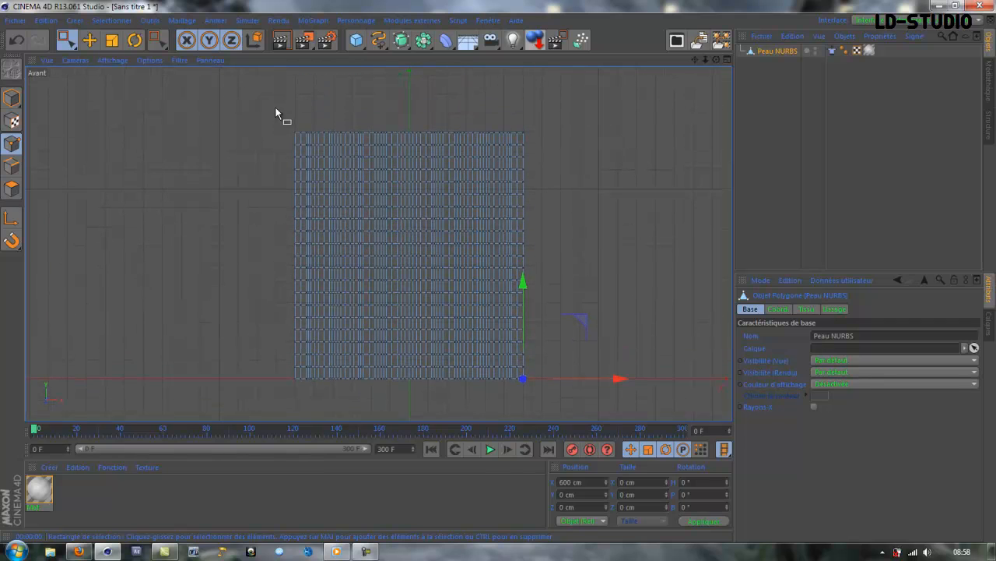
{"action": "left_click_drag", "start_coordinate": [295, 119], "coordinate": [546, 137]}
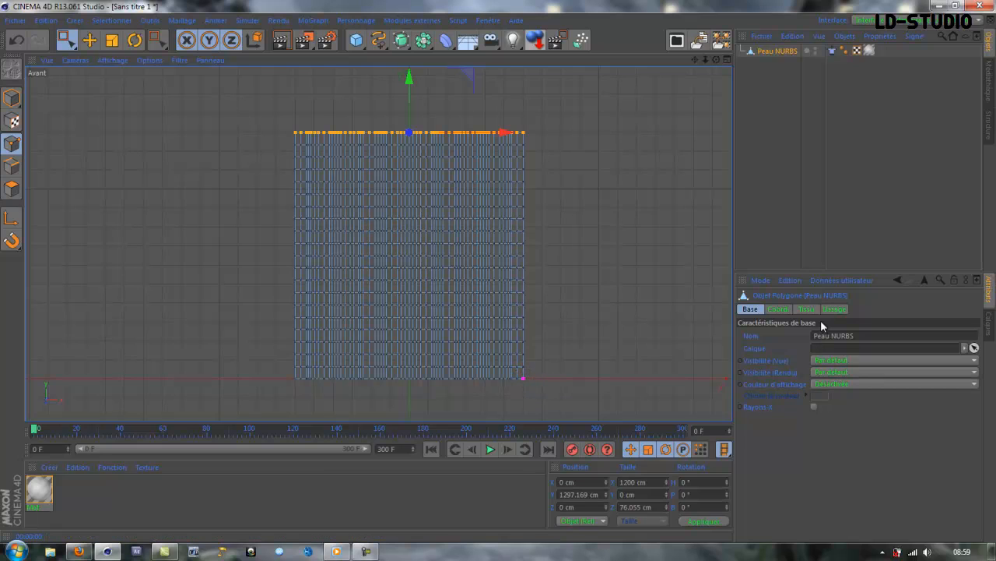
{"action": "left_click", "coordinate": [833, 52]}
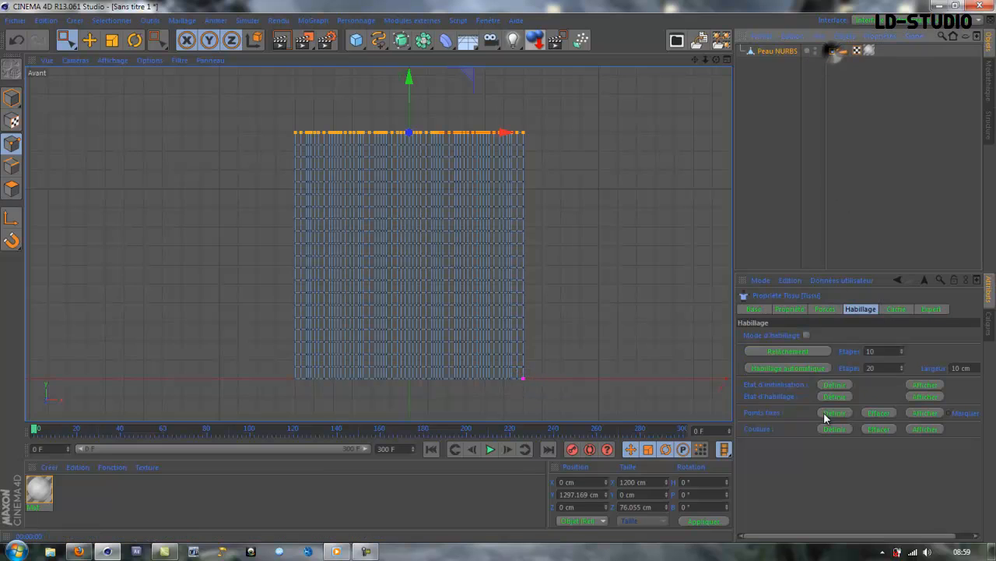
{"action": "left_click", "coordinate": [833, 412]}
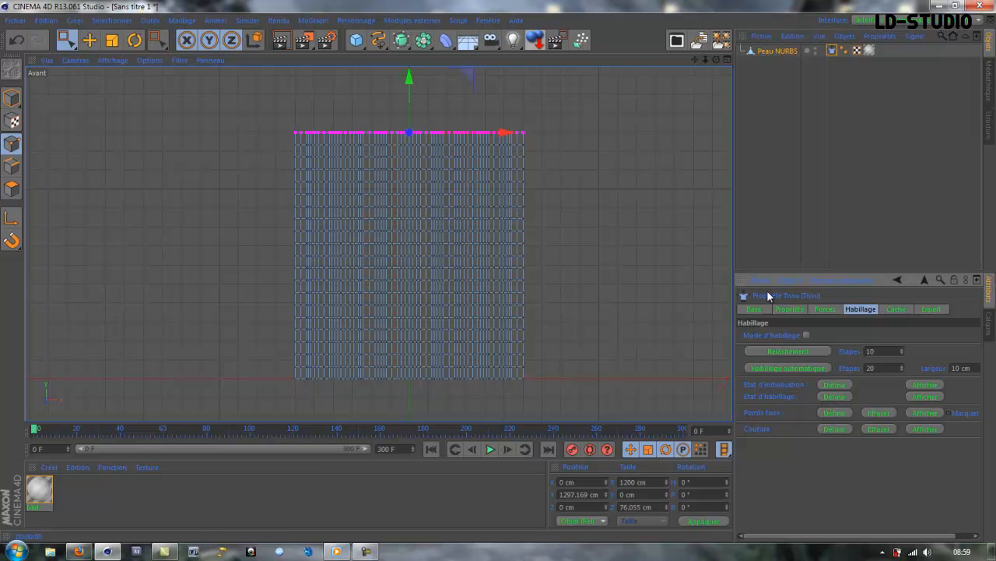
Deselect the curtain and play the simulation in the perspective view to check the pinned top edge.
{"action": "left_click", "coordinate": [762, 117]}
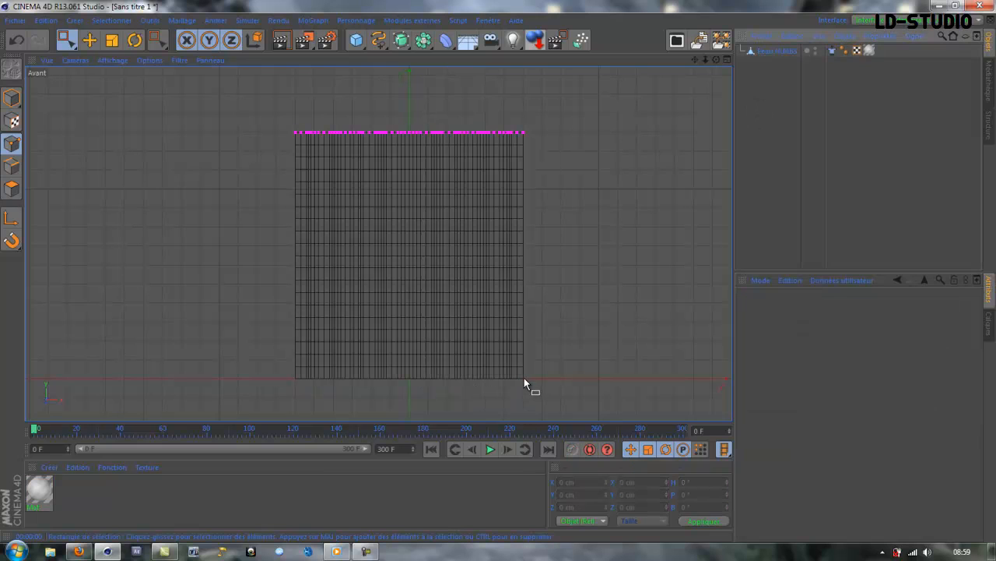
{"action": "left_click", "coordinate": [726, 60]}
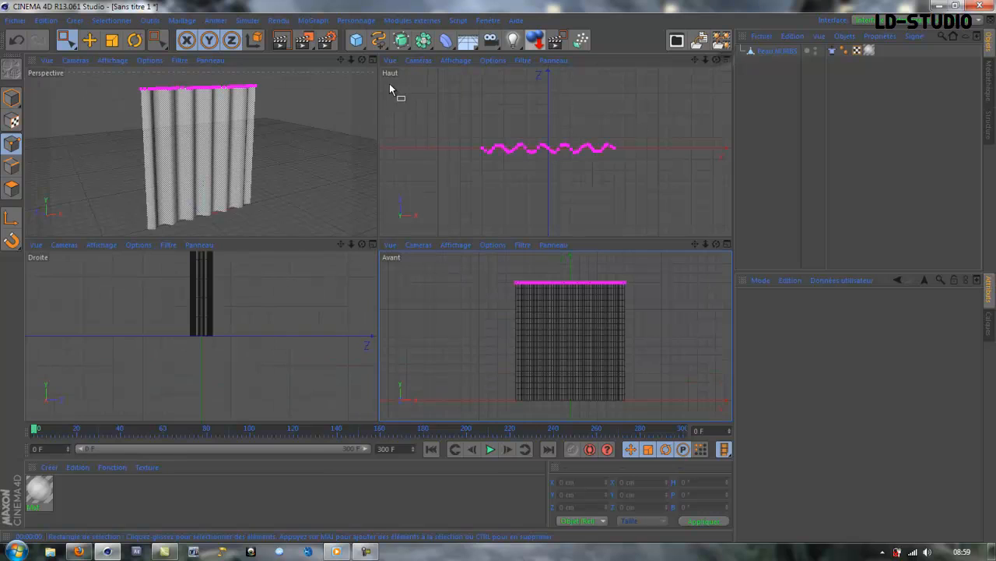
{"action": "left_click", "coordinate": [372, 59]}
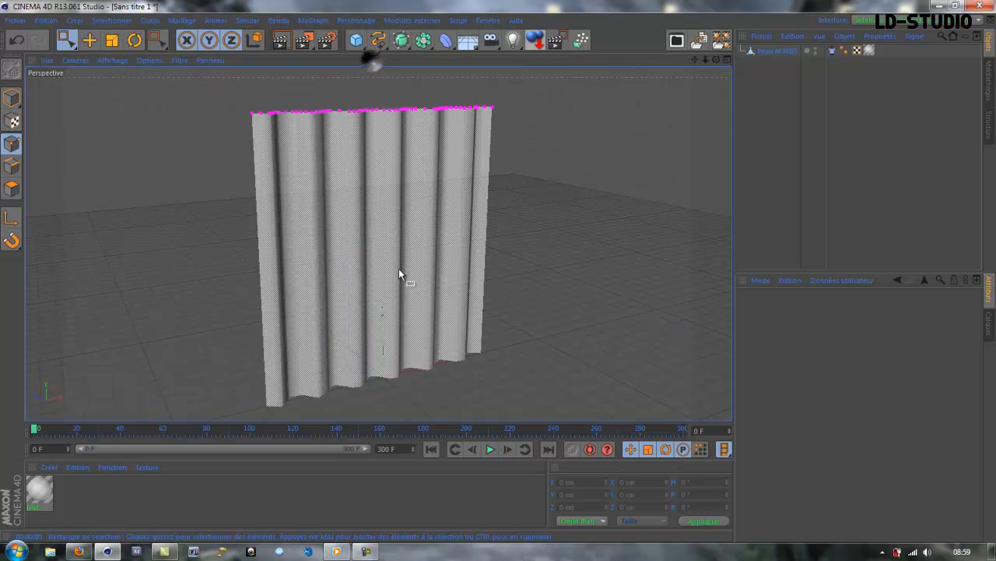
{"action": "left_click", "coordinate": [490, 450]}
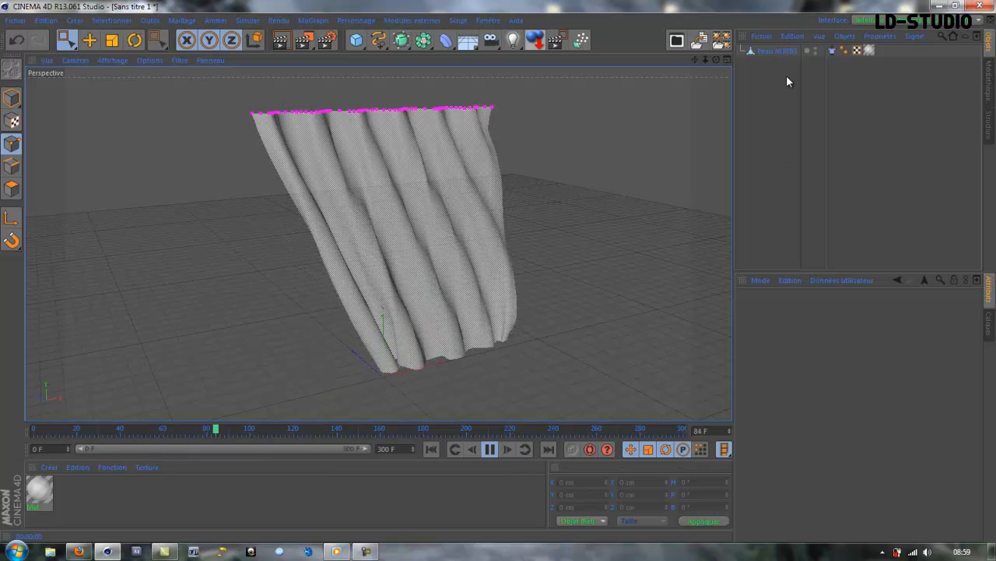
Set the cloth's wind turbulence speed to 22 and its wind impact to 80% while the simulation plays.
{"action": "left_click", "coordinate": [831, 51]}
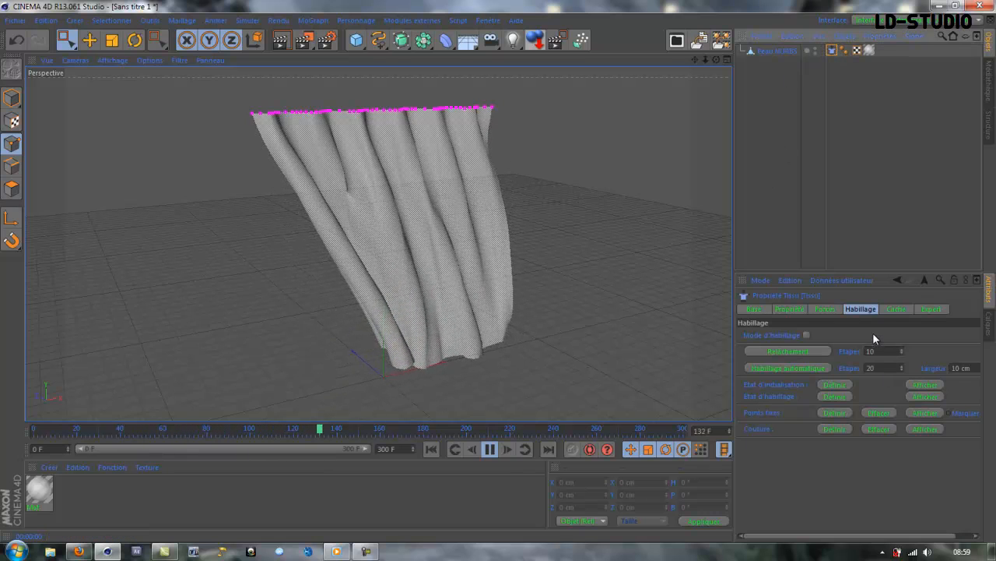
{"action": "left_click", "coordinate": [828, 309]}
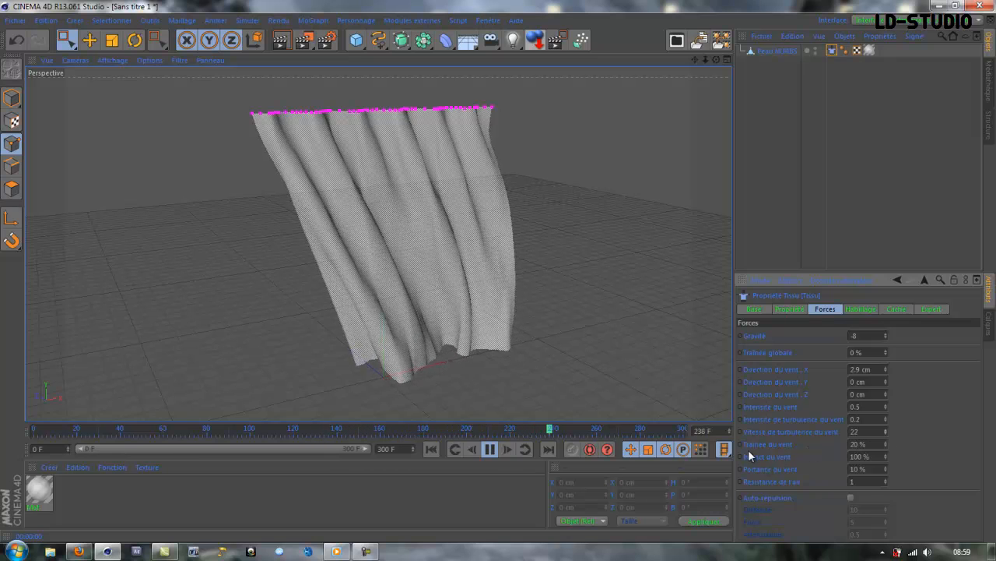
{"action": "left_click", "coordinate": [885, 457]}
{"action": "left_click_drag", "start_coordinate": [886, 457], "coordinate": [885, 457]}
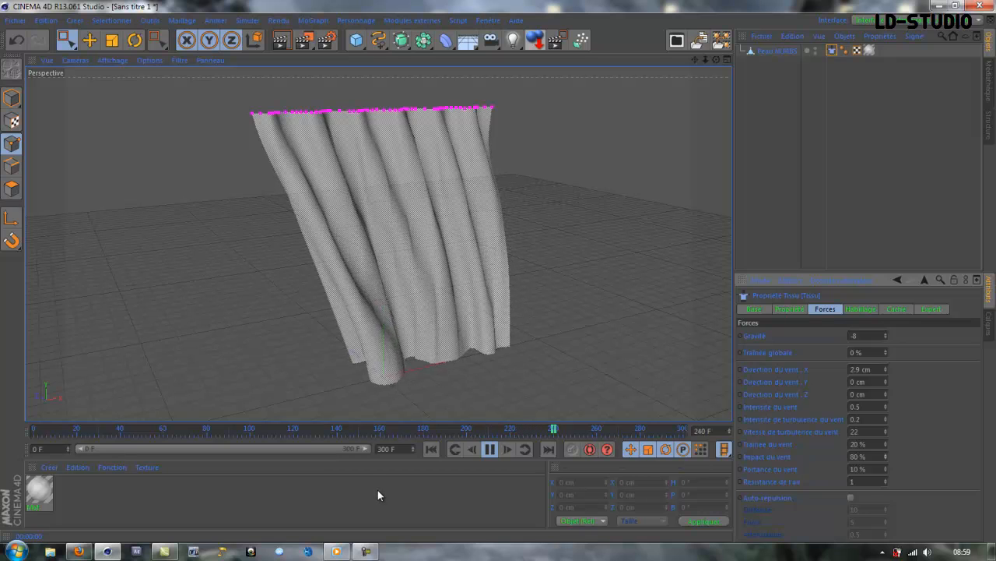
{"action": "left_click", "coordinate": [367, 551]}
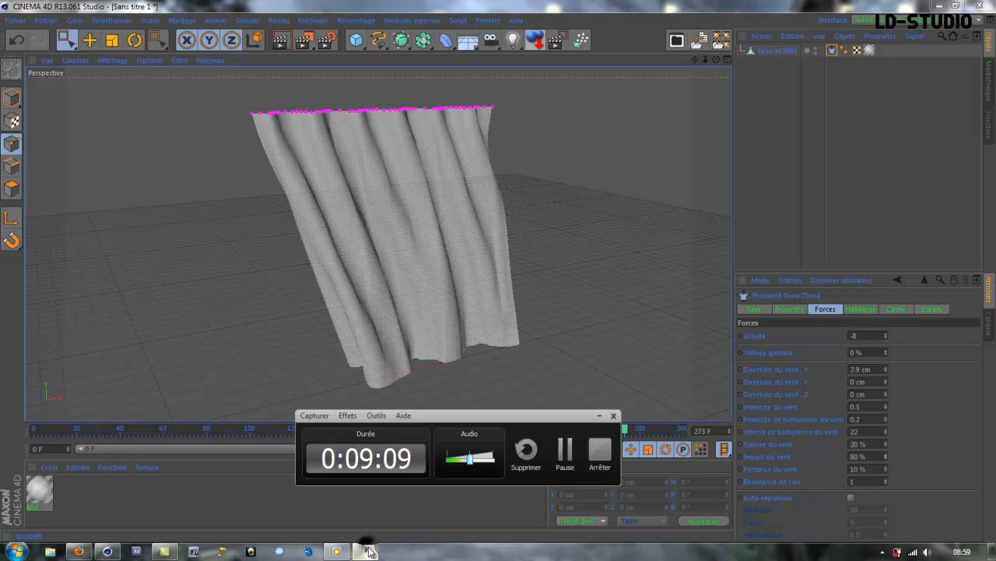
{"action": "left_click", "coordinate": [597, 453]}
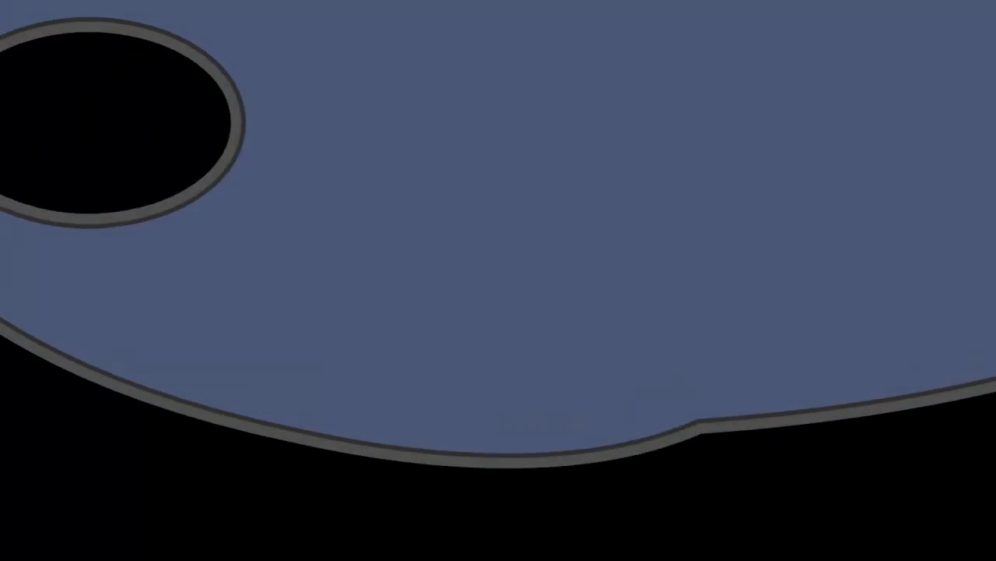